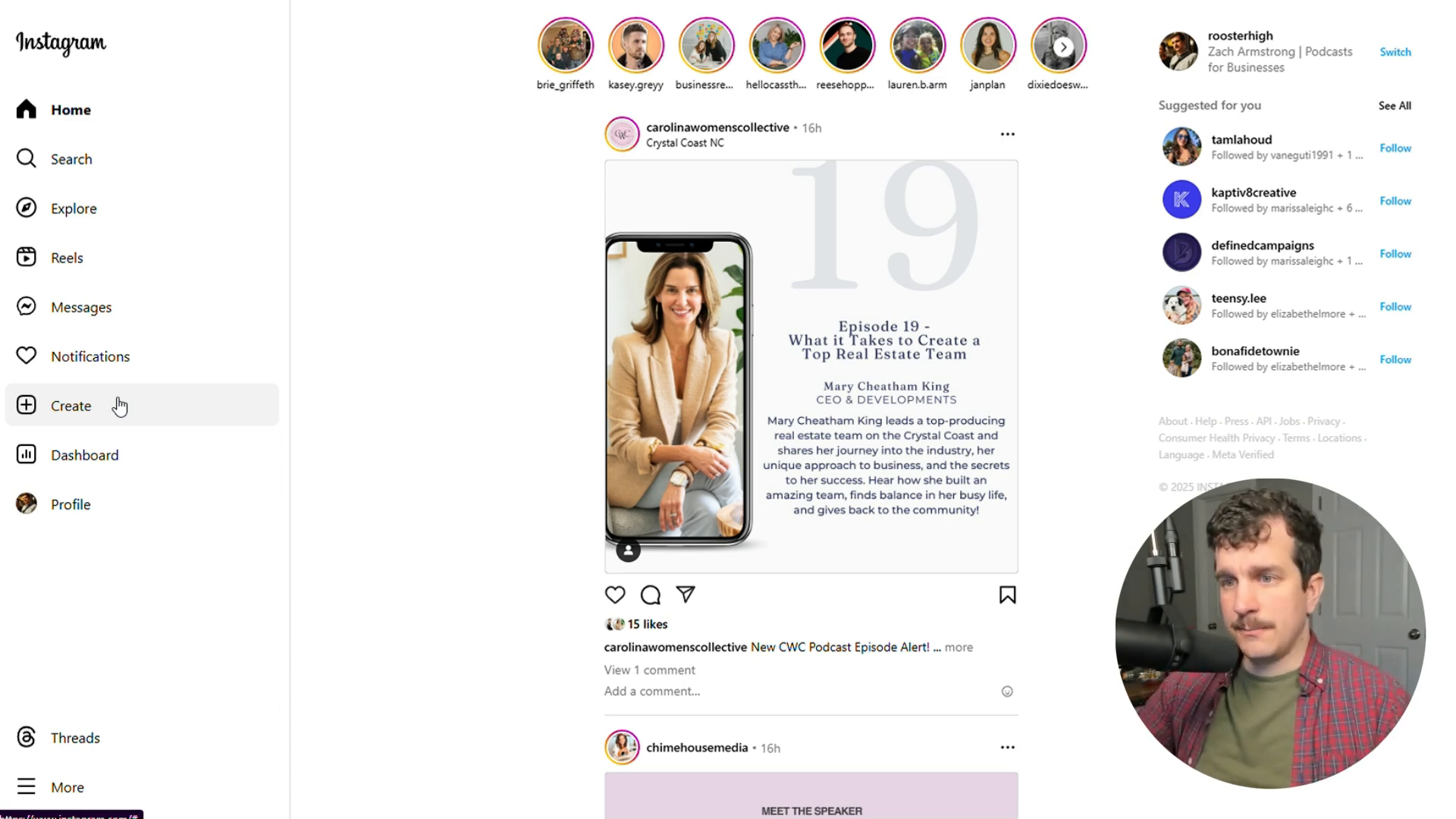
Start a new post and open the file picker for choosing media from the computer
click(120, 407)
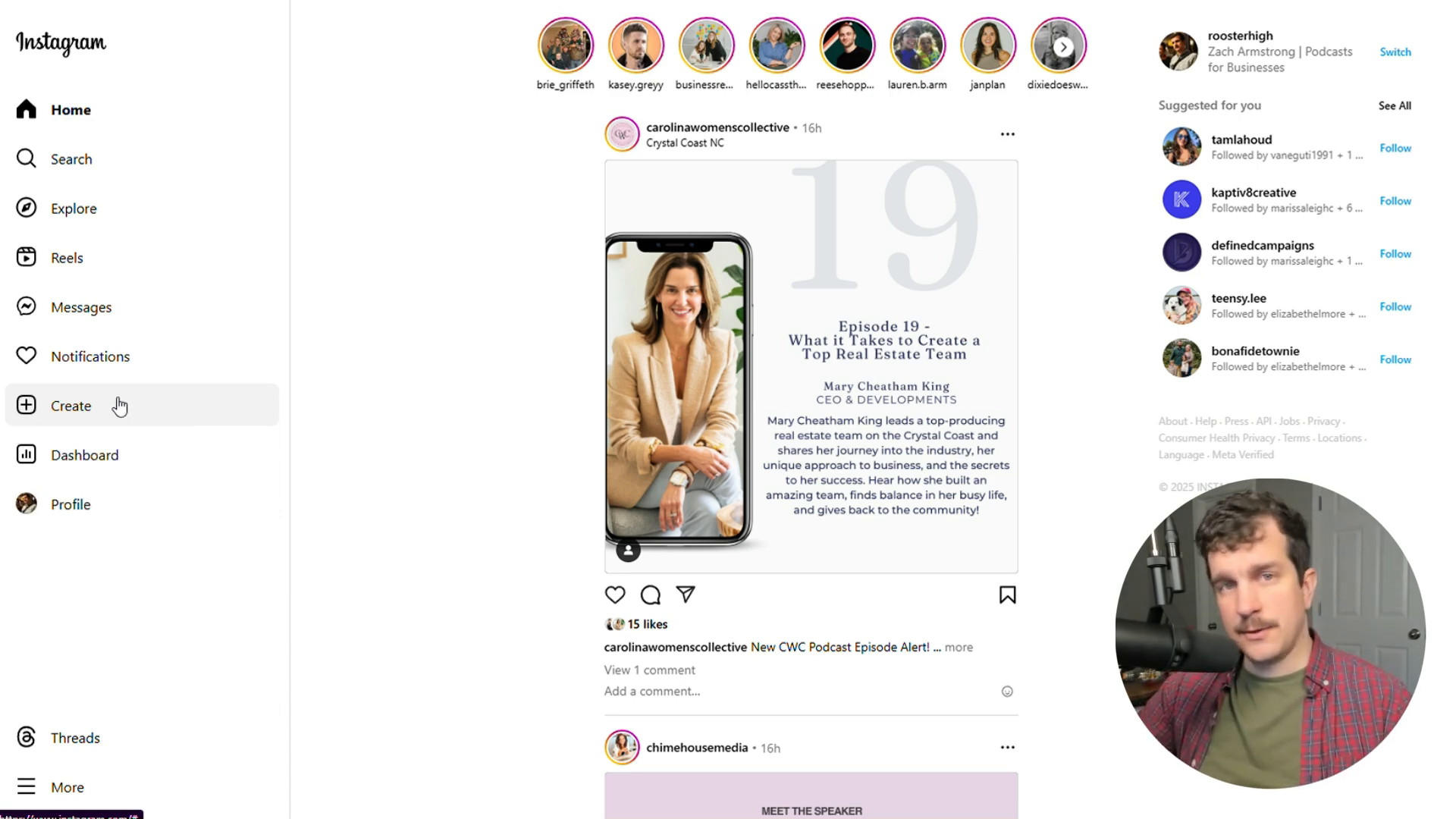
click(120, 406)
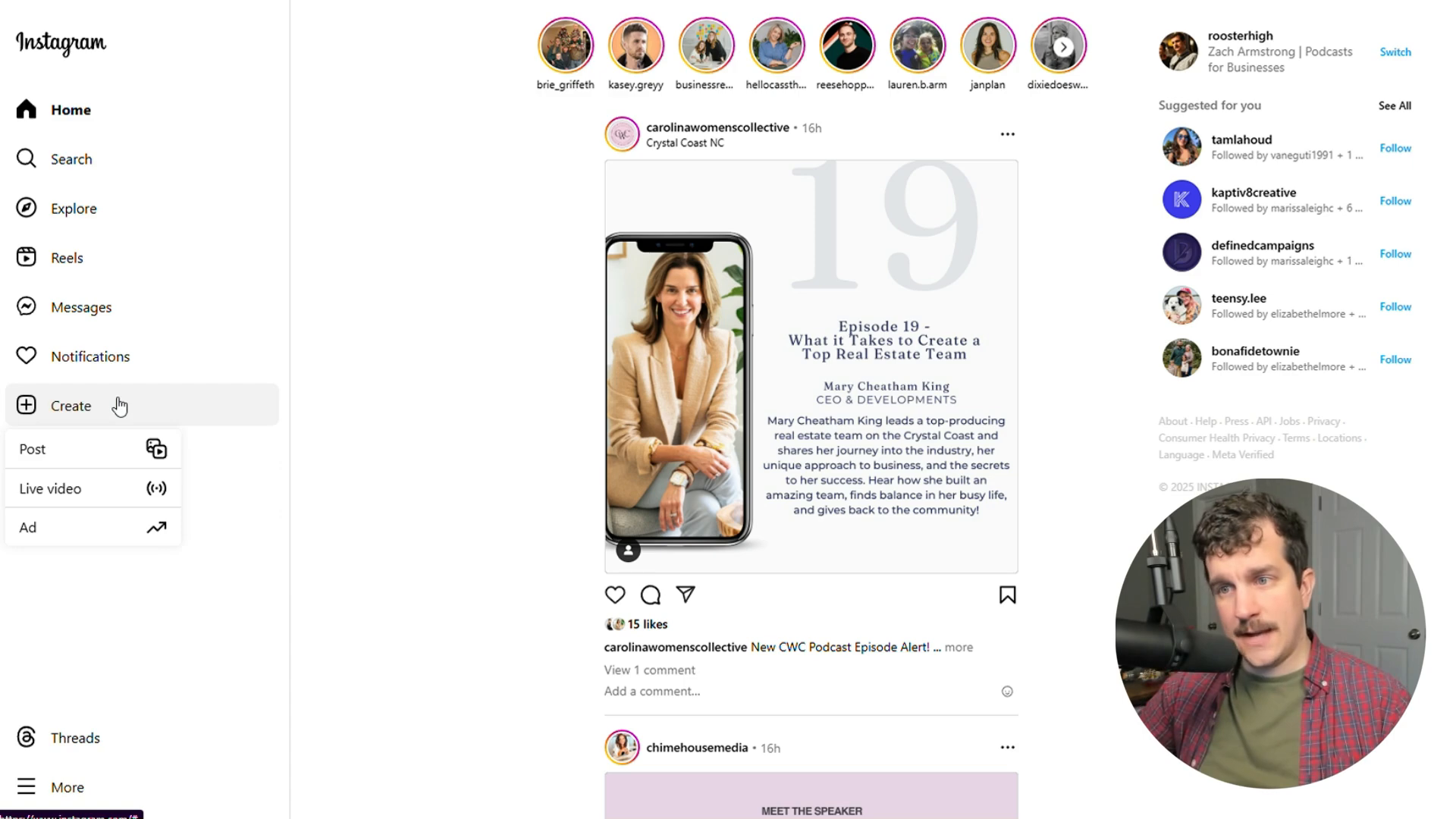
click(80, 452)
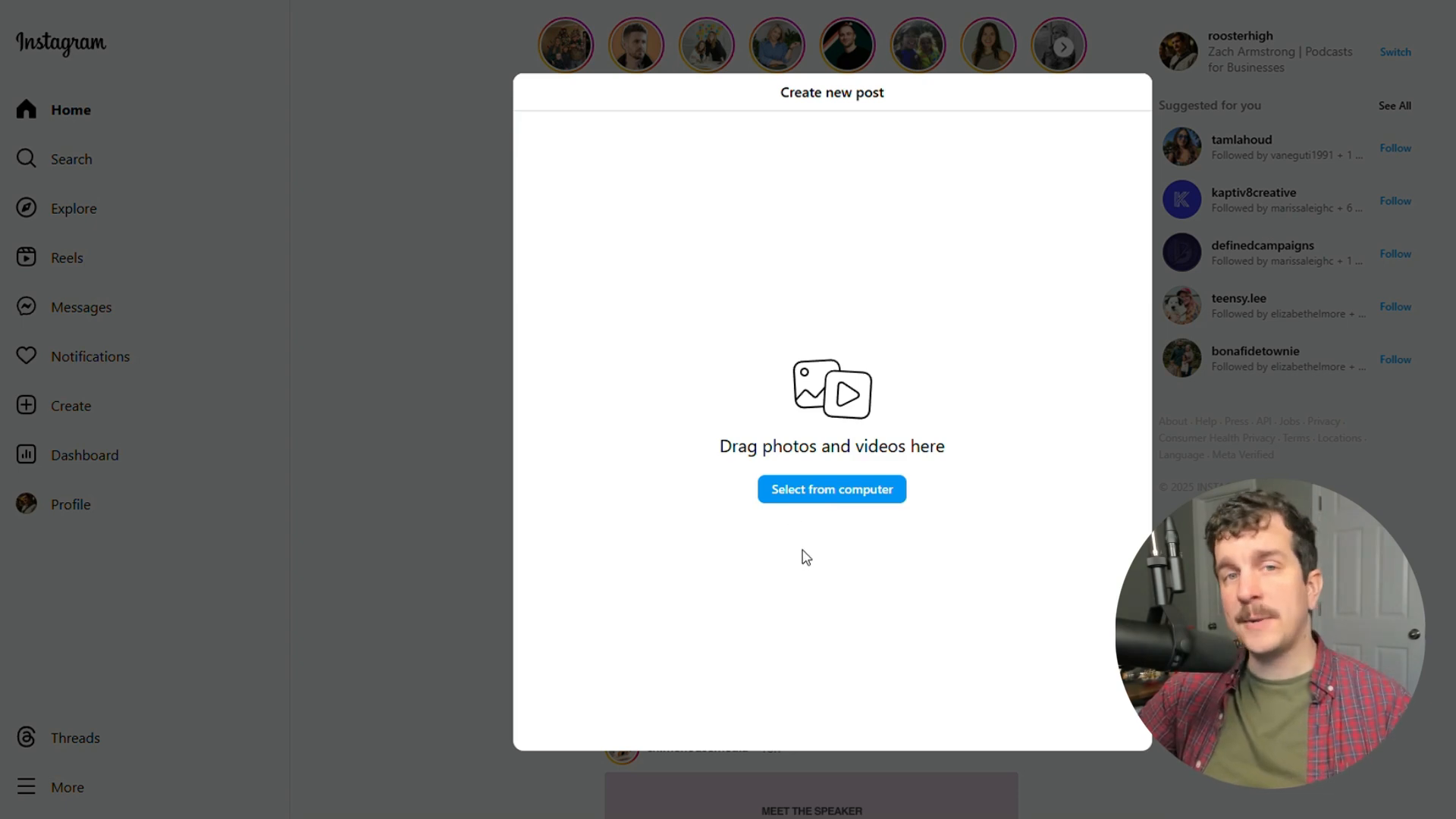
click(834, 491)
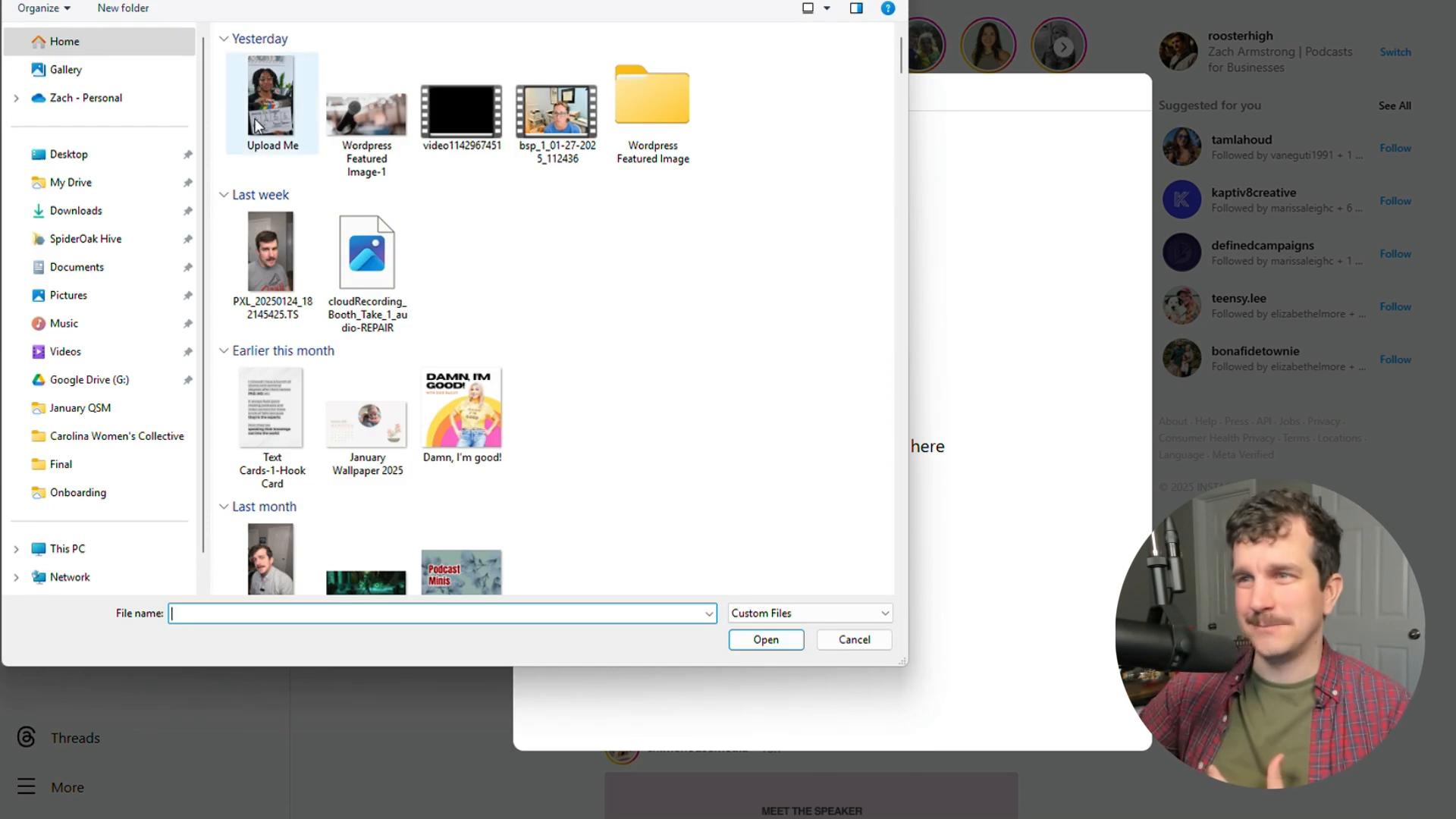
Load the video file "Upload Me" from the Downloads folder into the new post
click(271, 103)
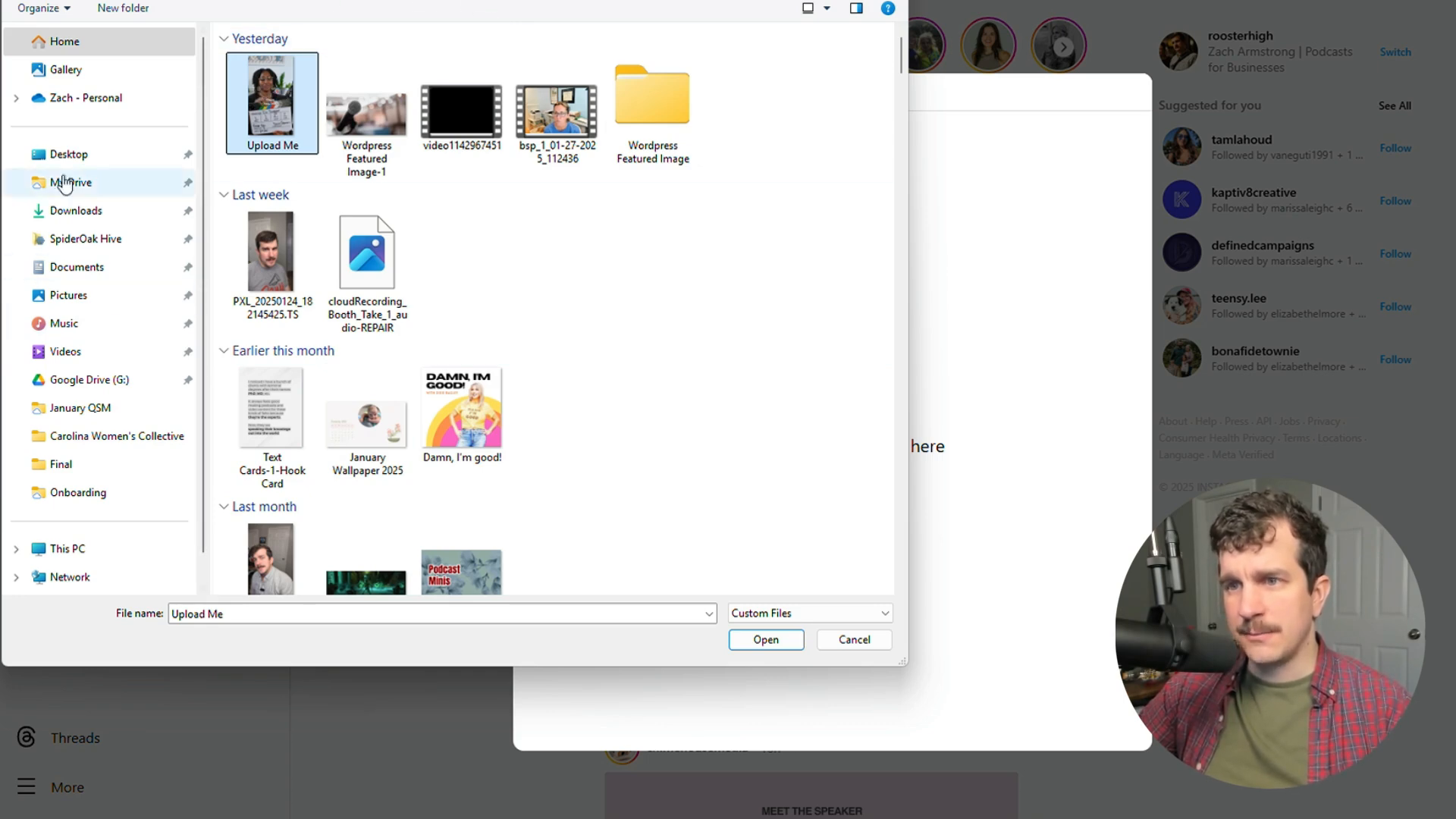
click(77, 219)
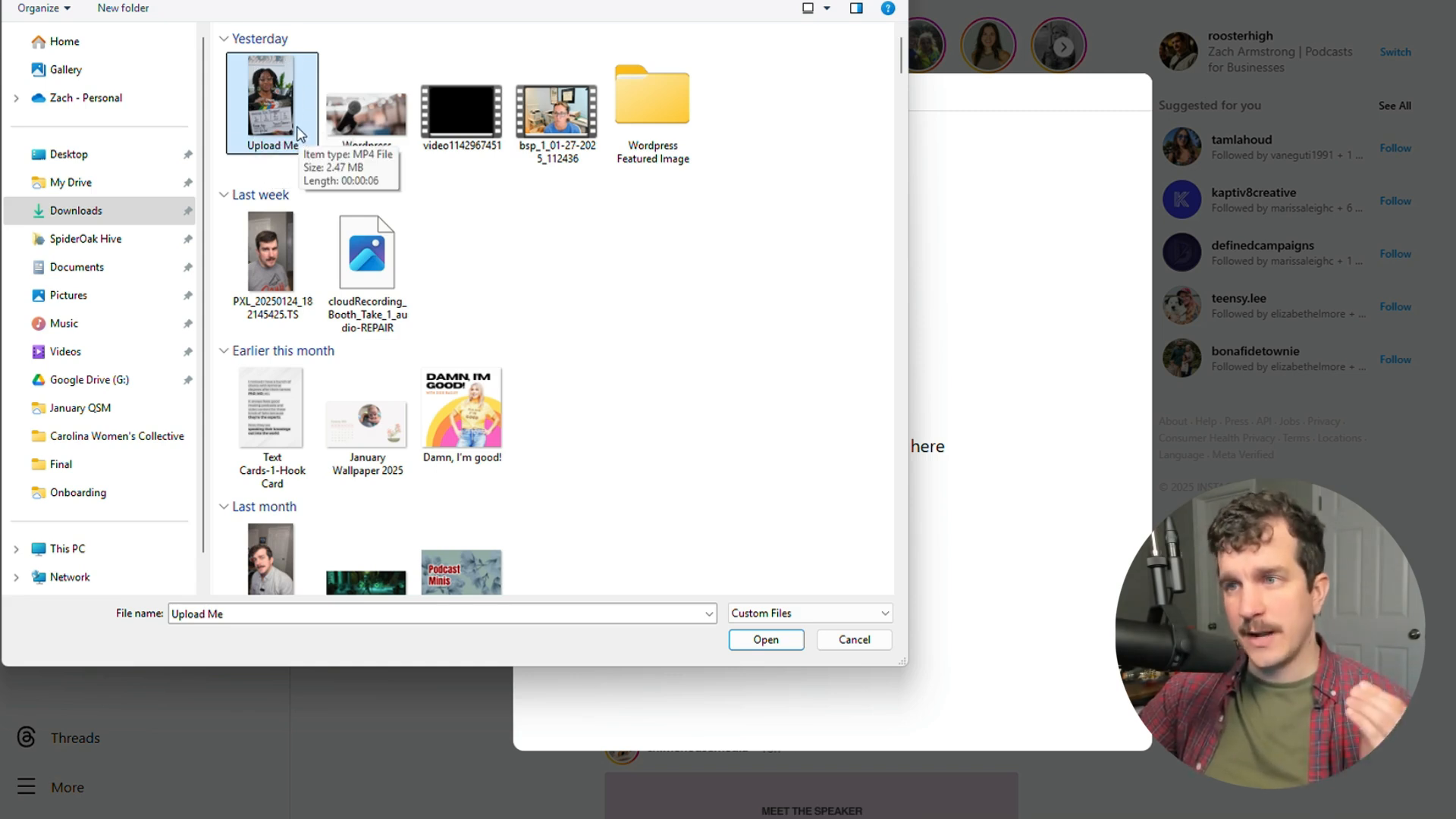
click(386, 107)
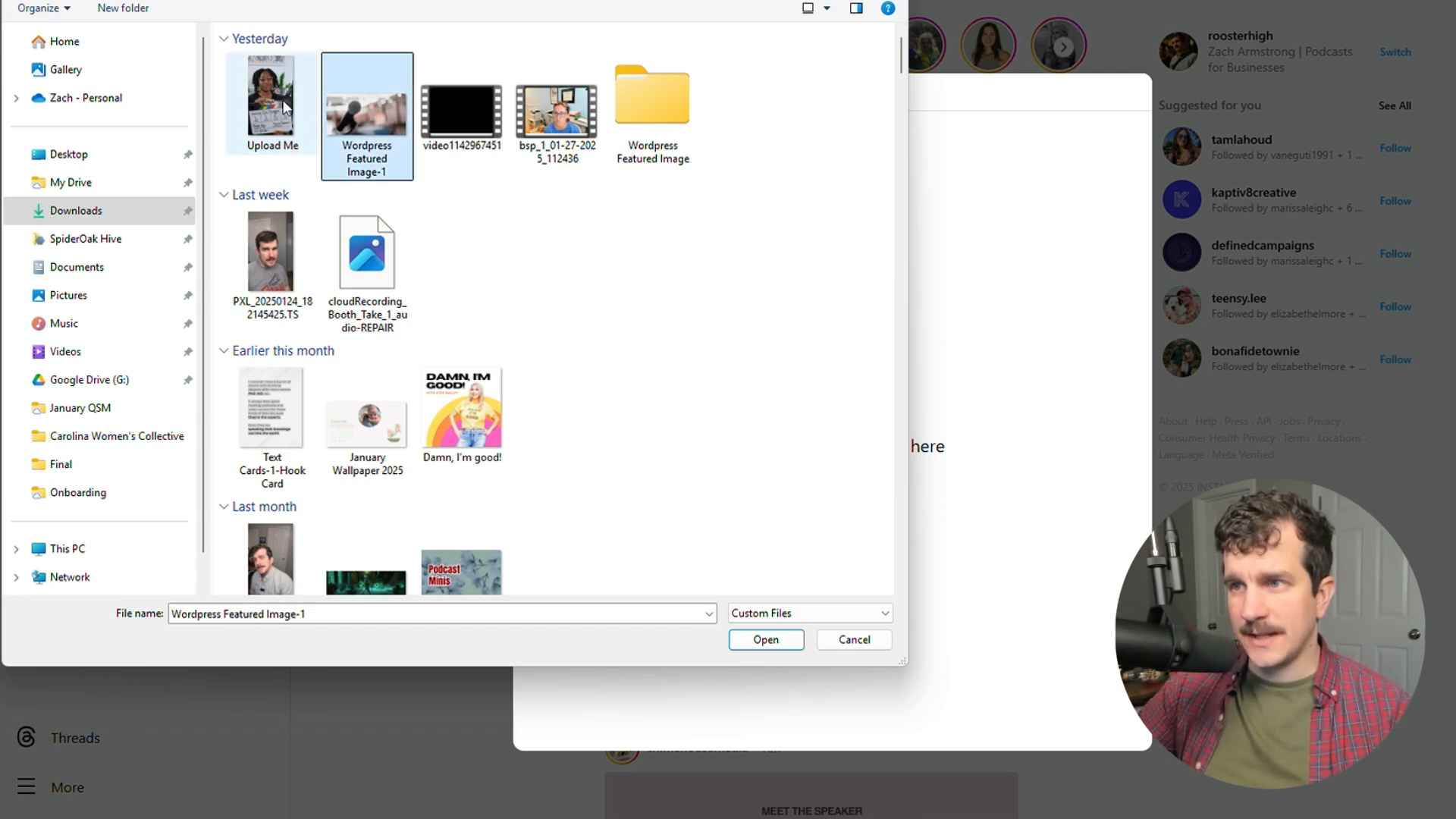
click(271, 103)
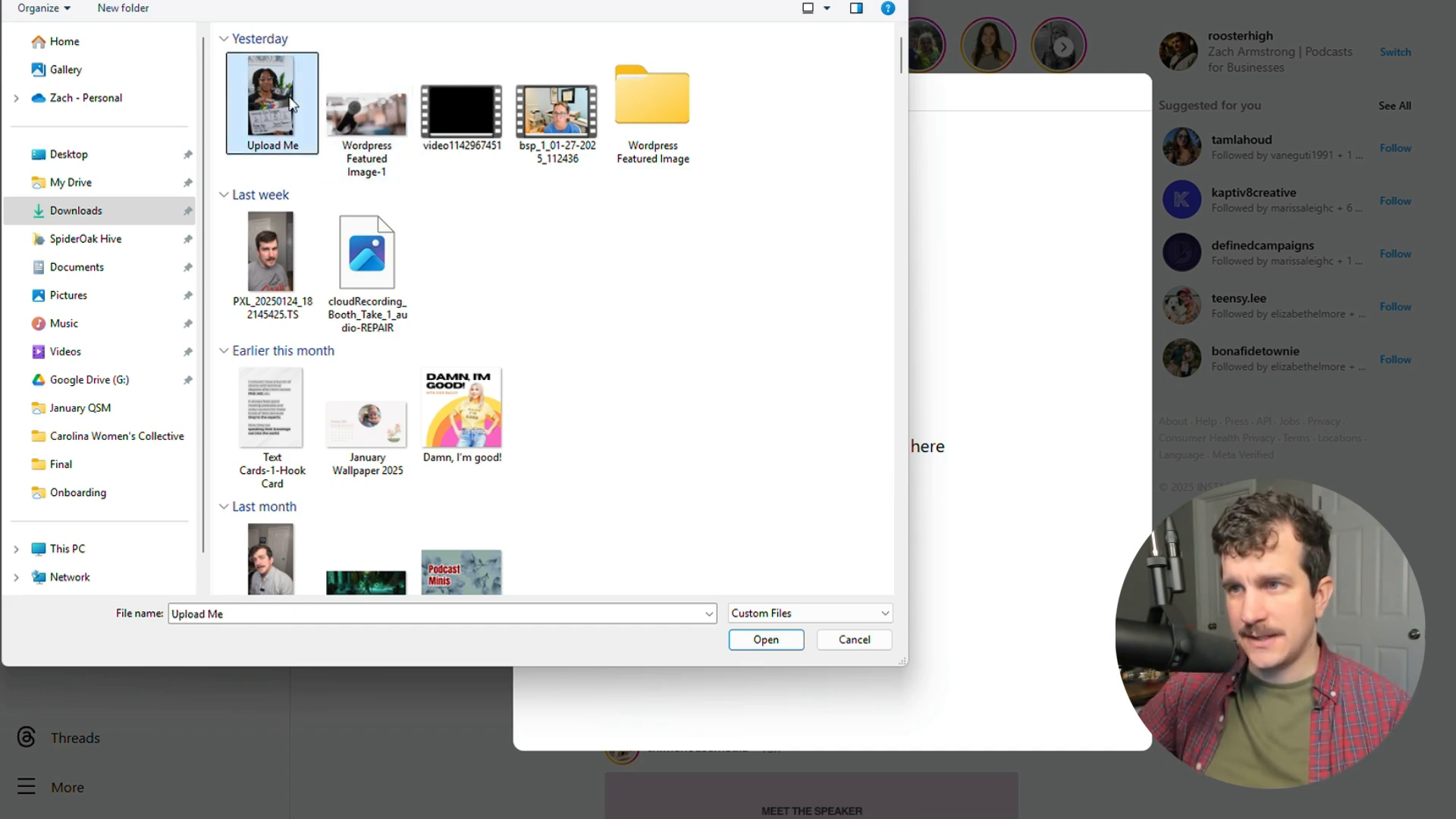
click(783, 642)
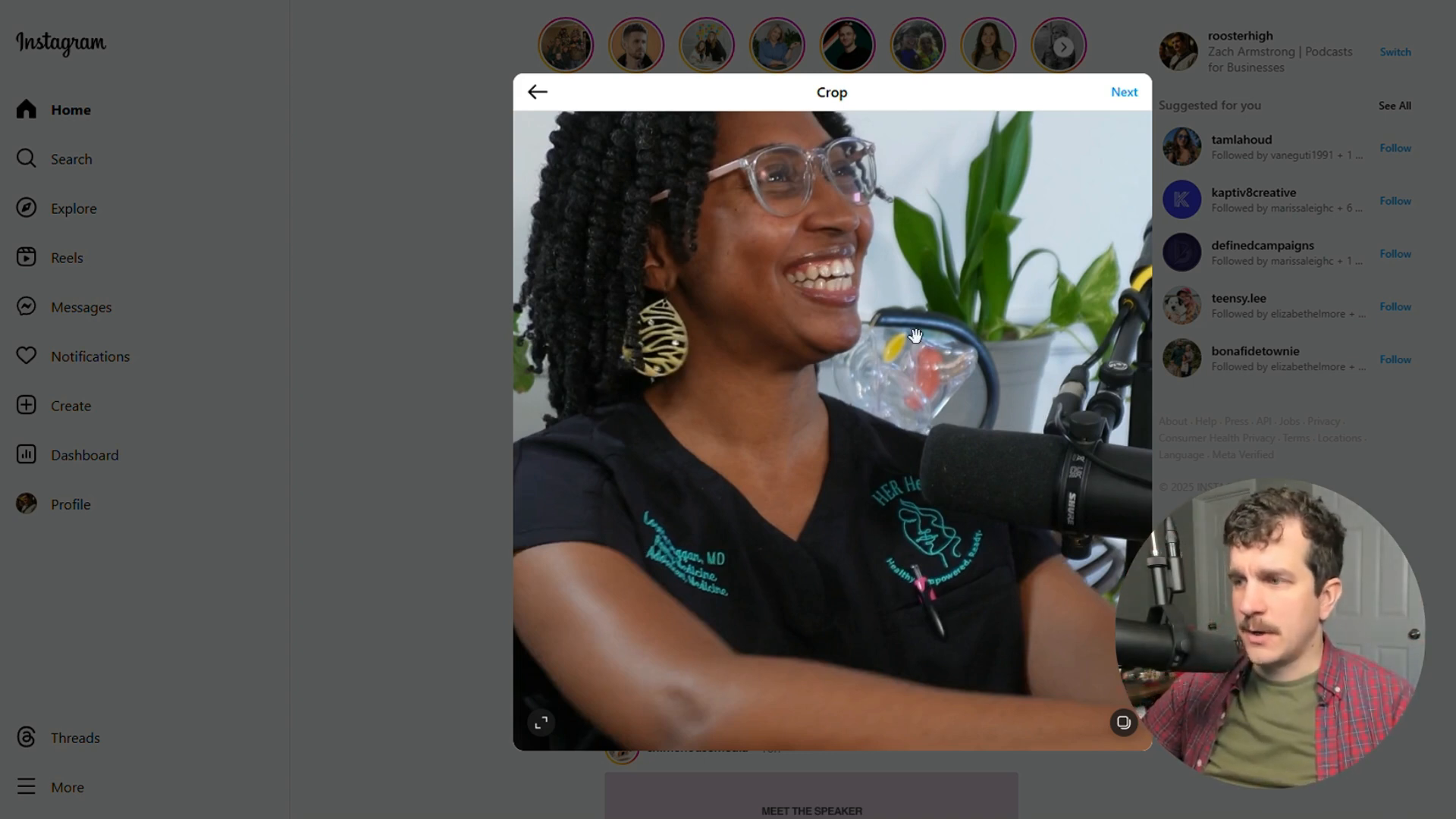
Set the video's crop to the 9:16 portrait ratio and continue to the editing stage
click(542, 724)
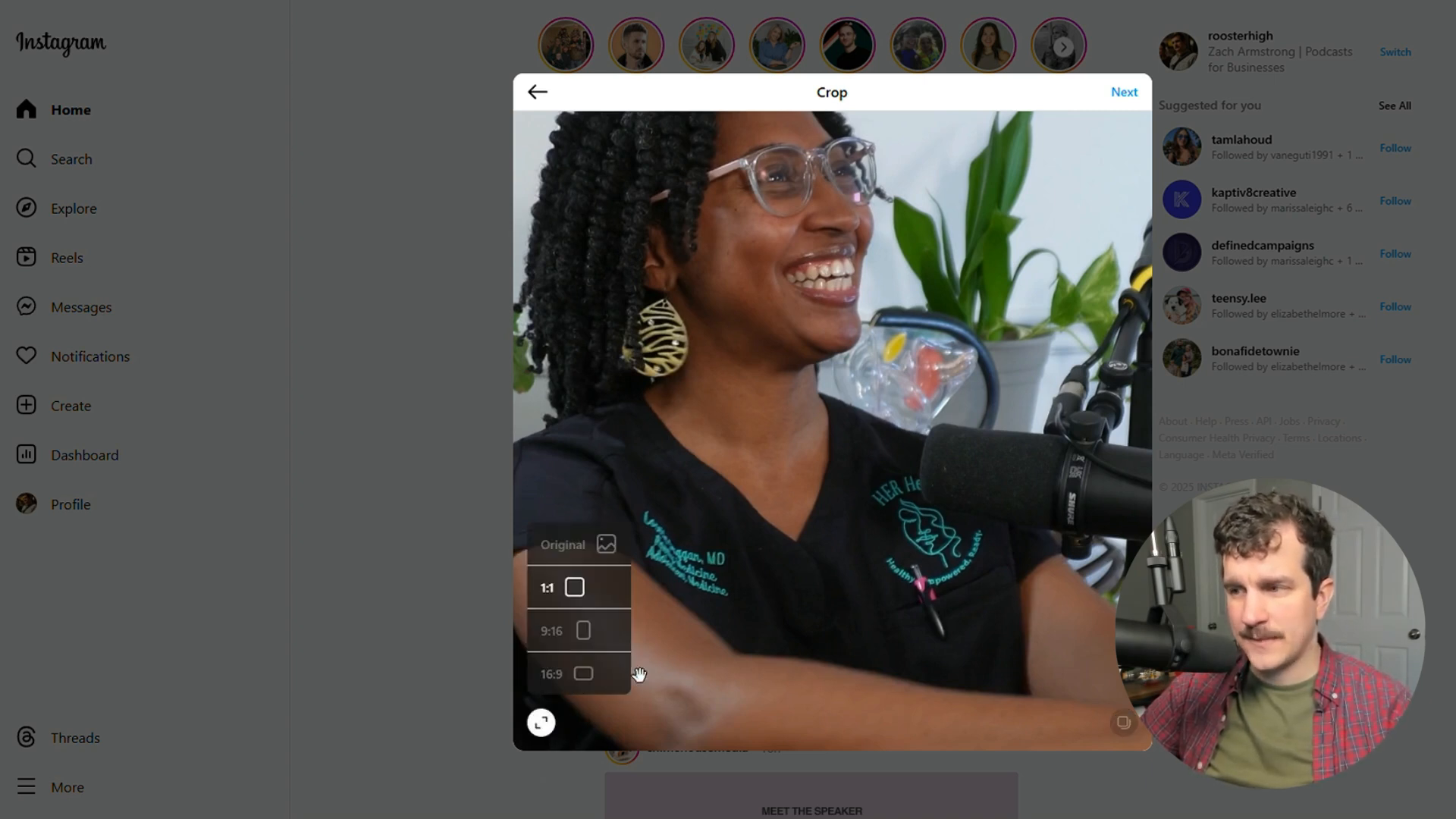
click(580, 551)
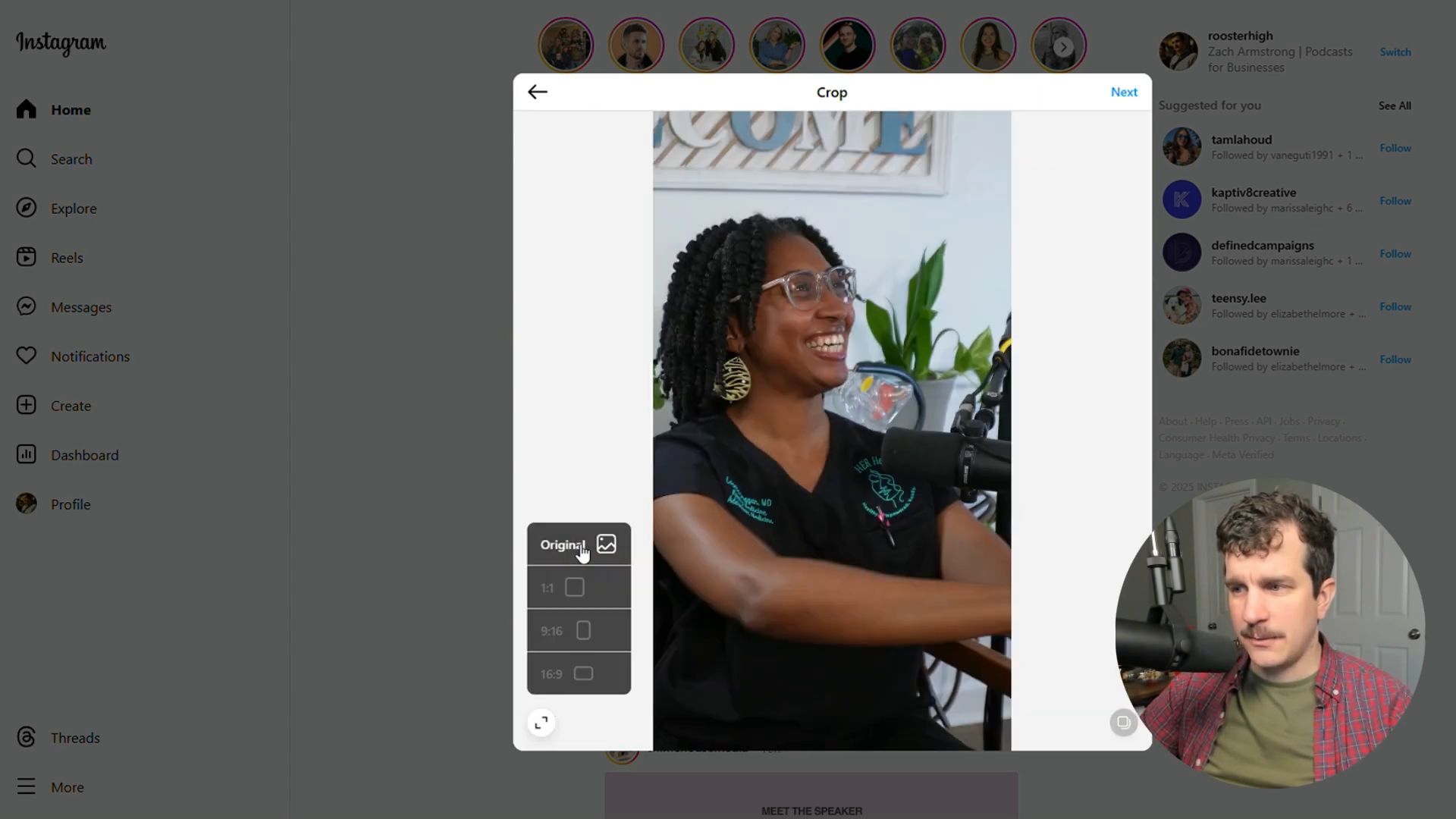
click(579, 636)
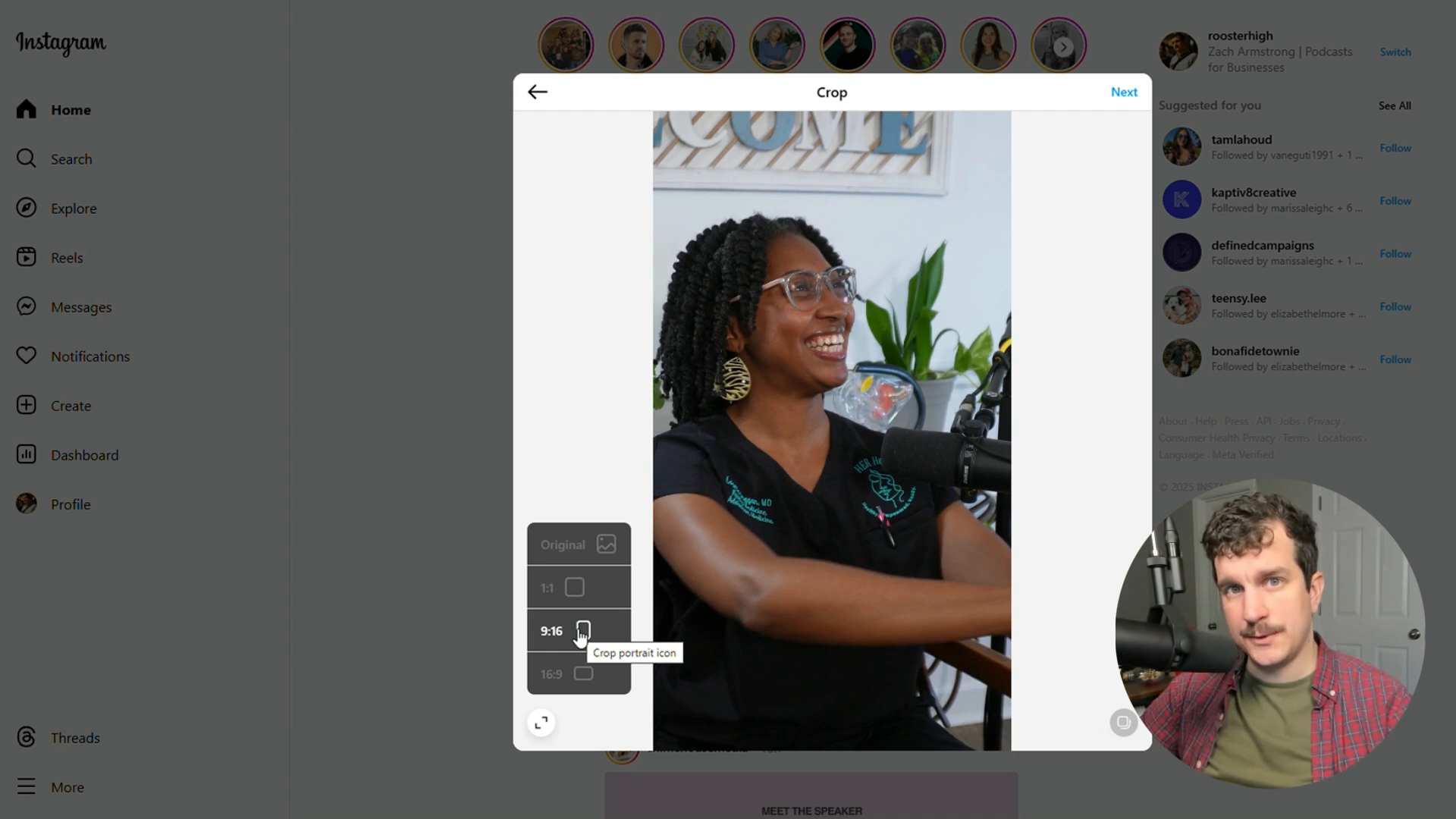
click(599, 550)
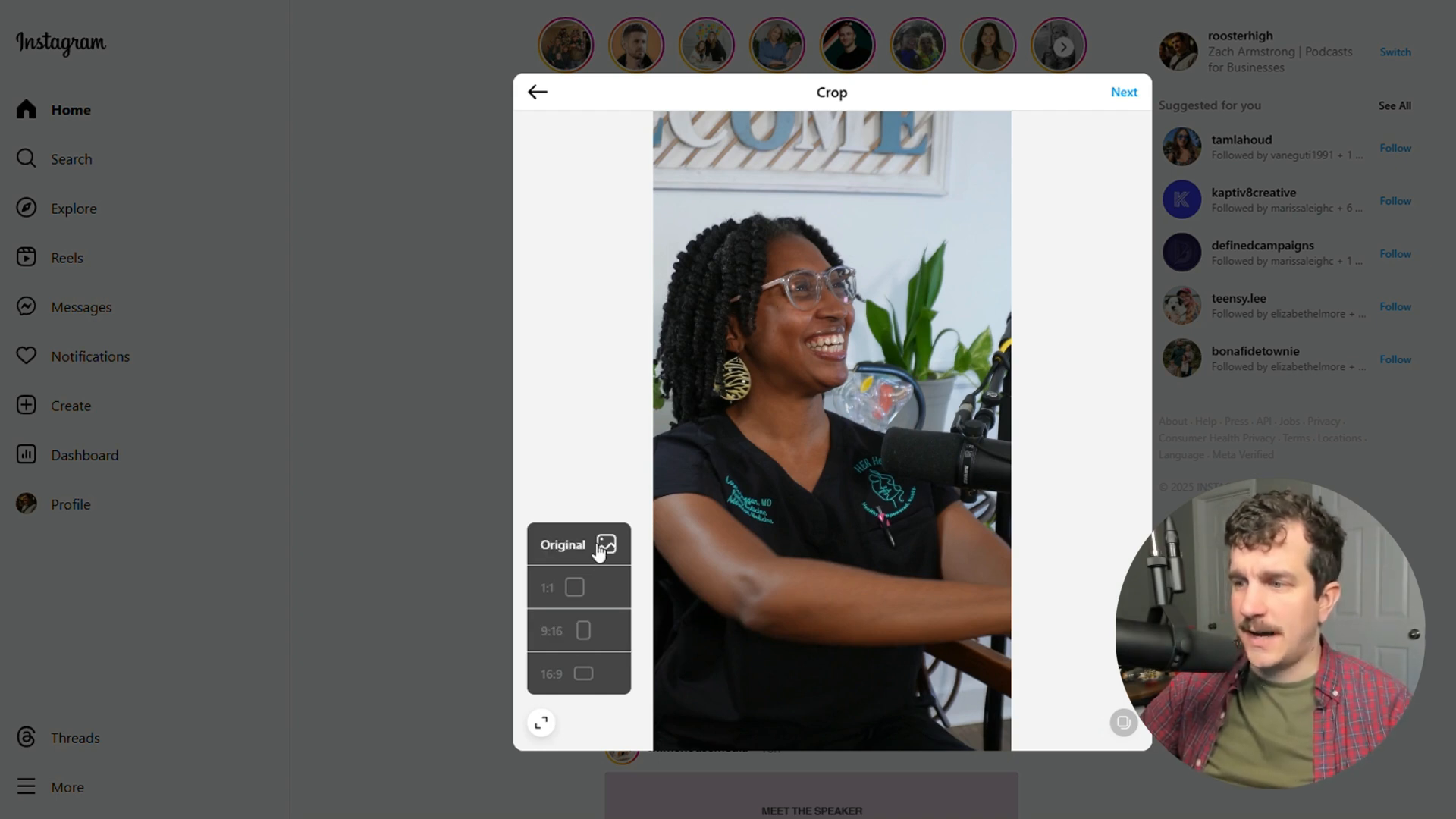
click(582, 629)
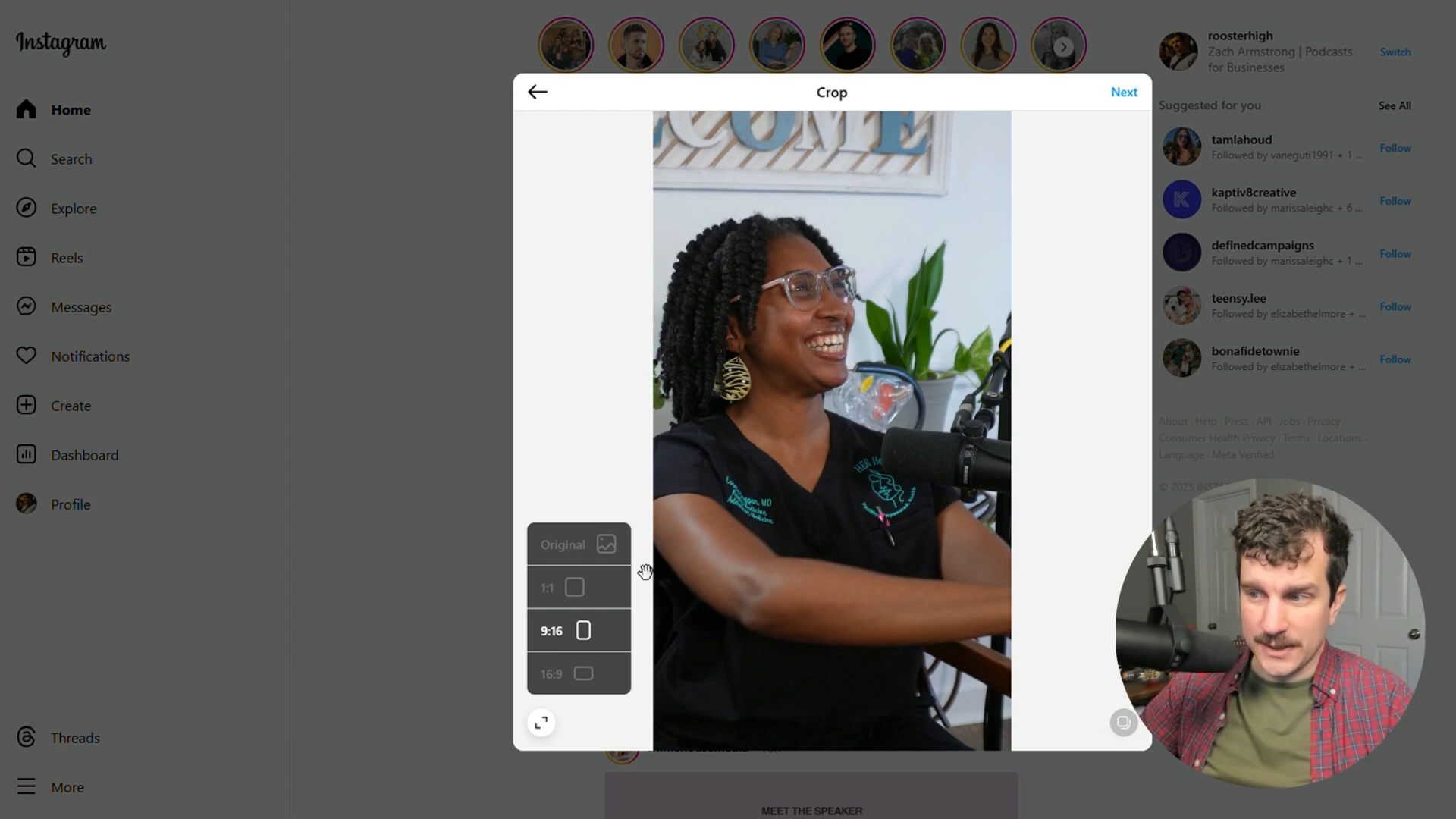
click(574, 599)
click(580, 634)
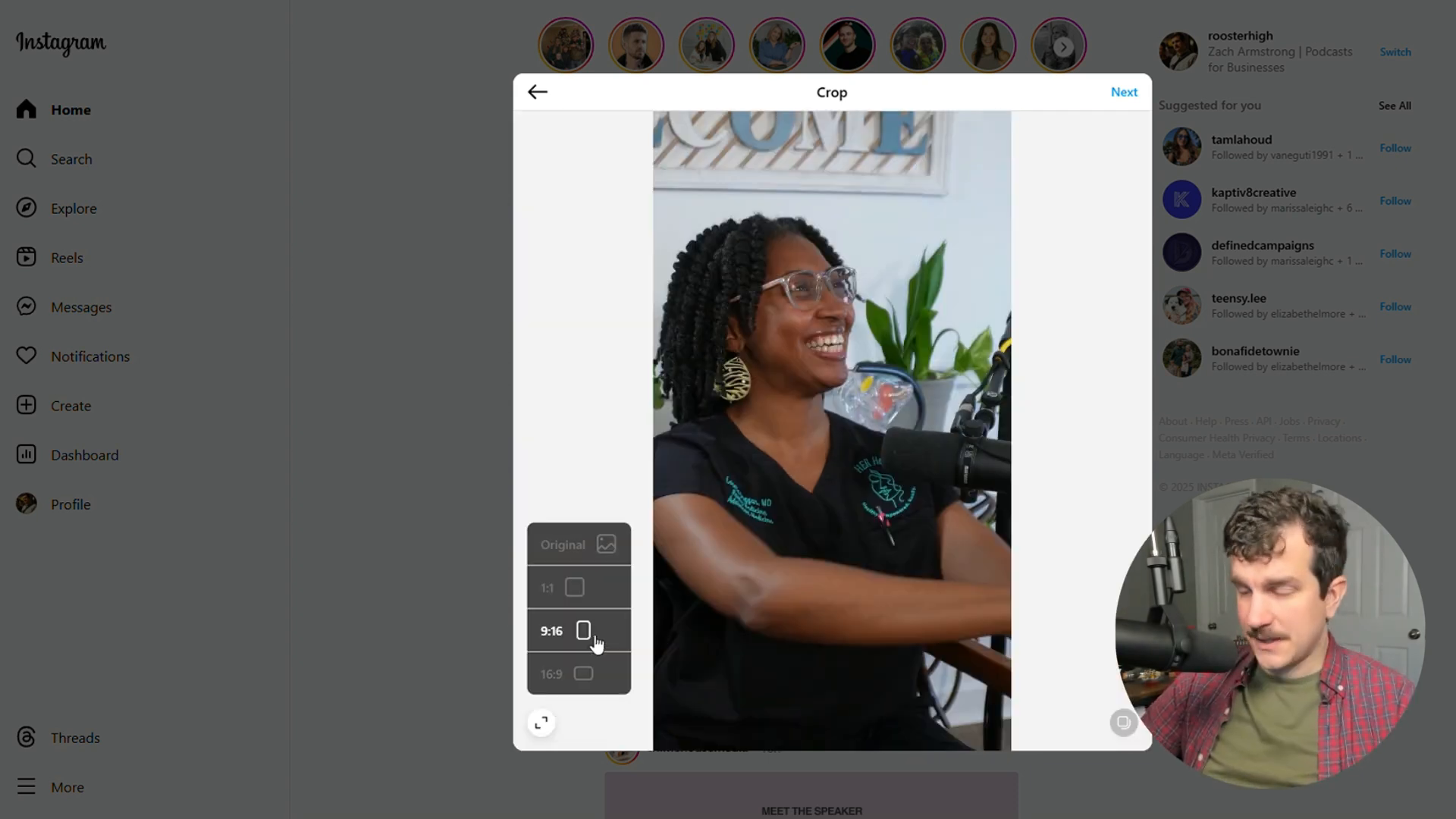
click(1125, 94)
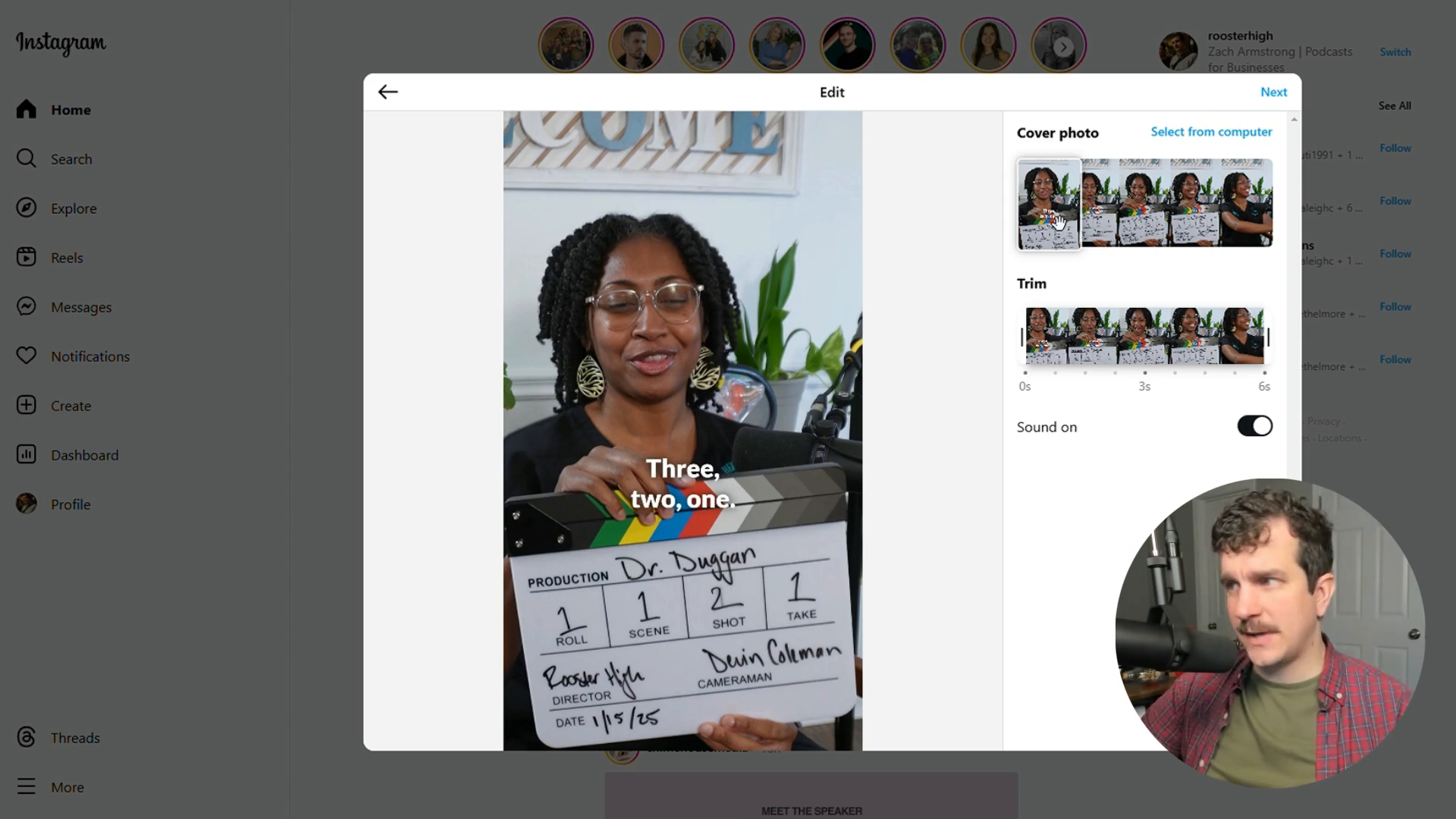
Choose the clapperboard frame near the video's middle as cover photo and enter the reel caption "Write your caption here!"
drag(1059, 222, 1150, 221)
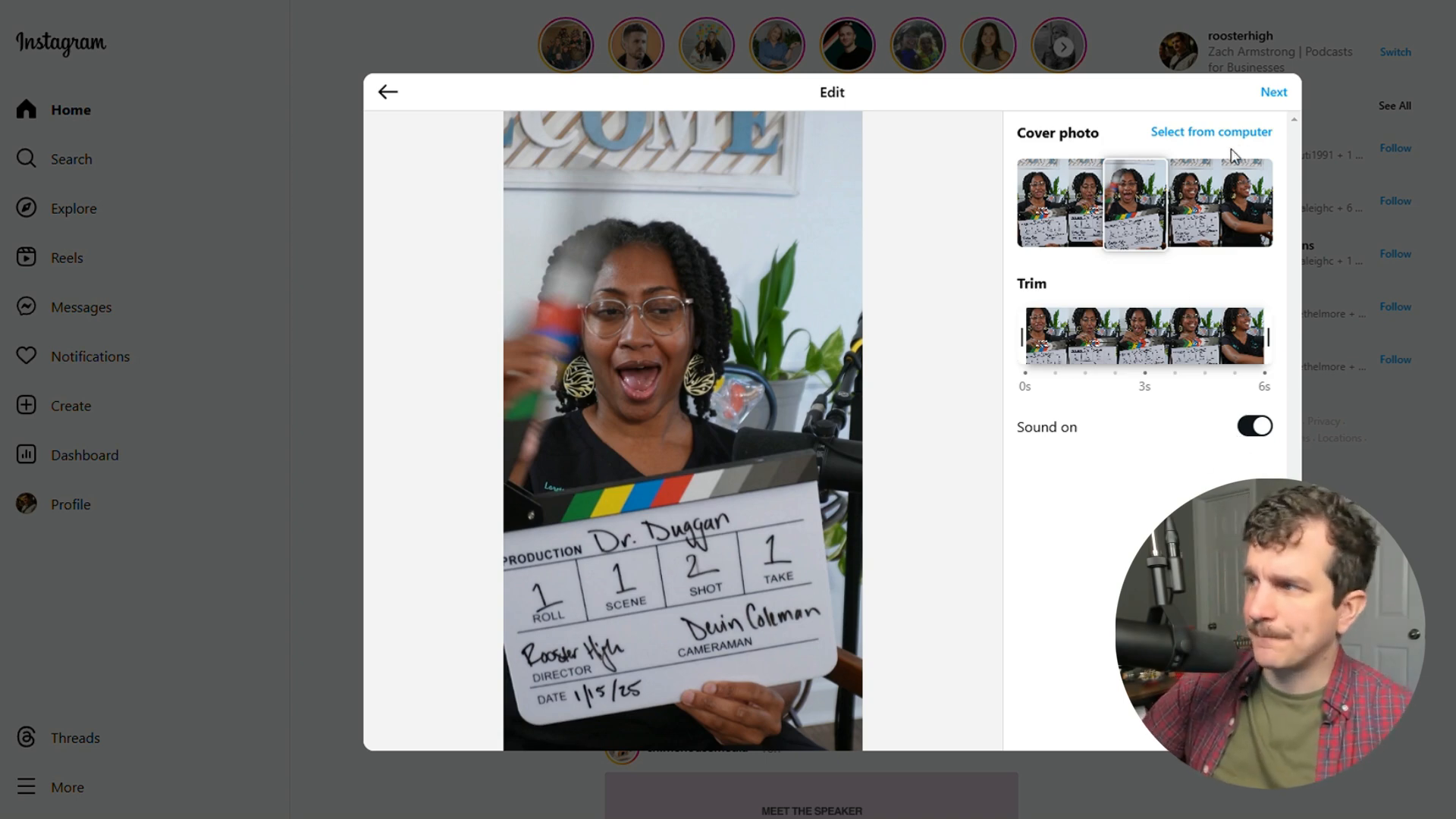
click(1273, 92)
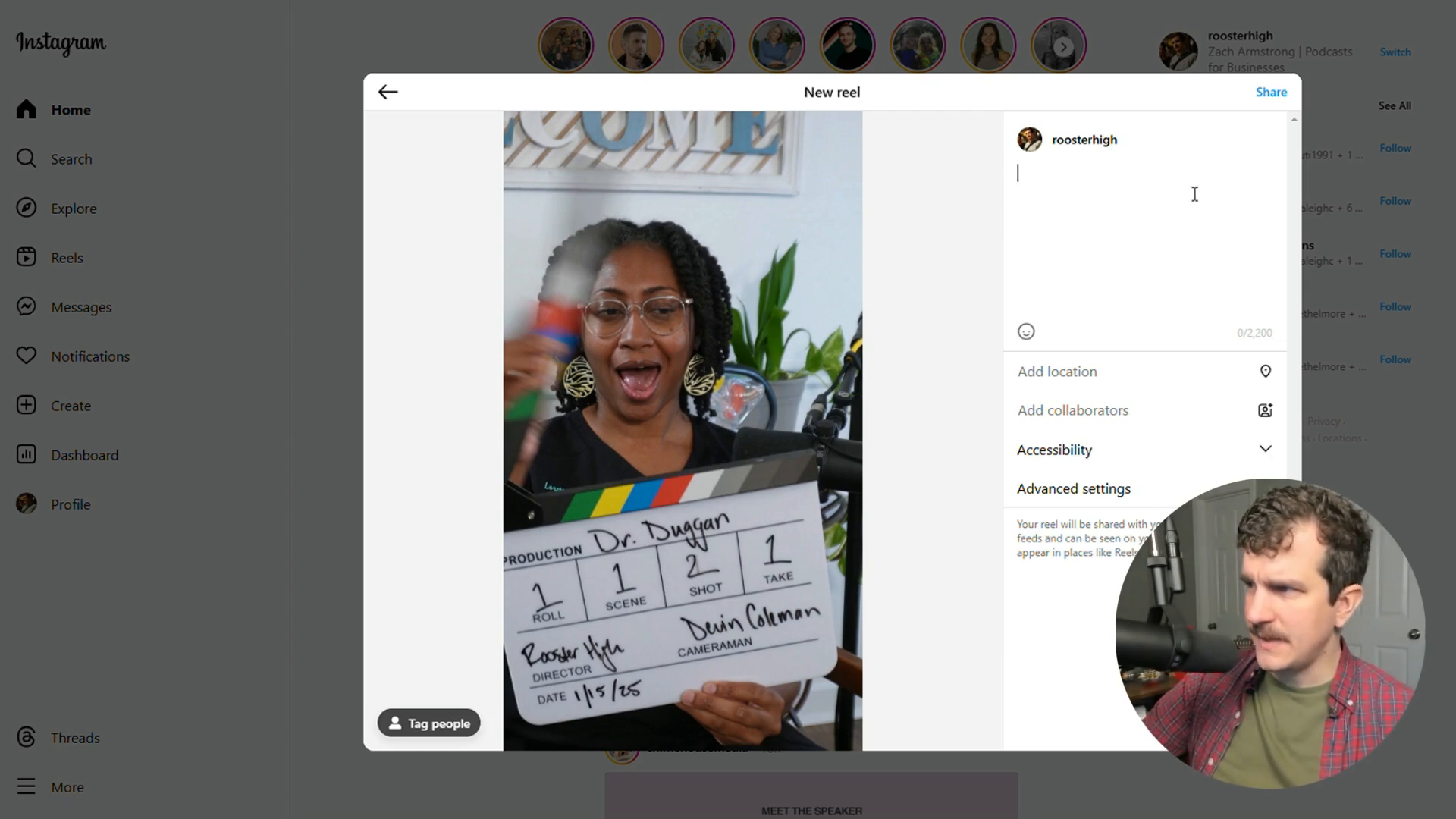
text(Write )
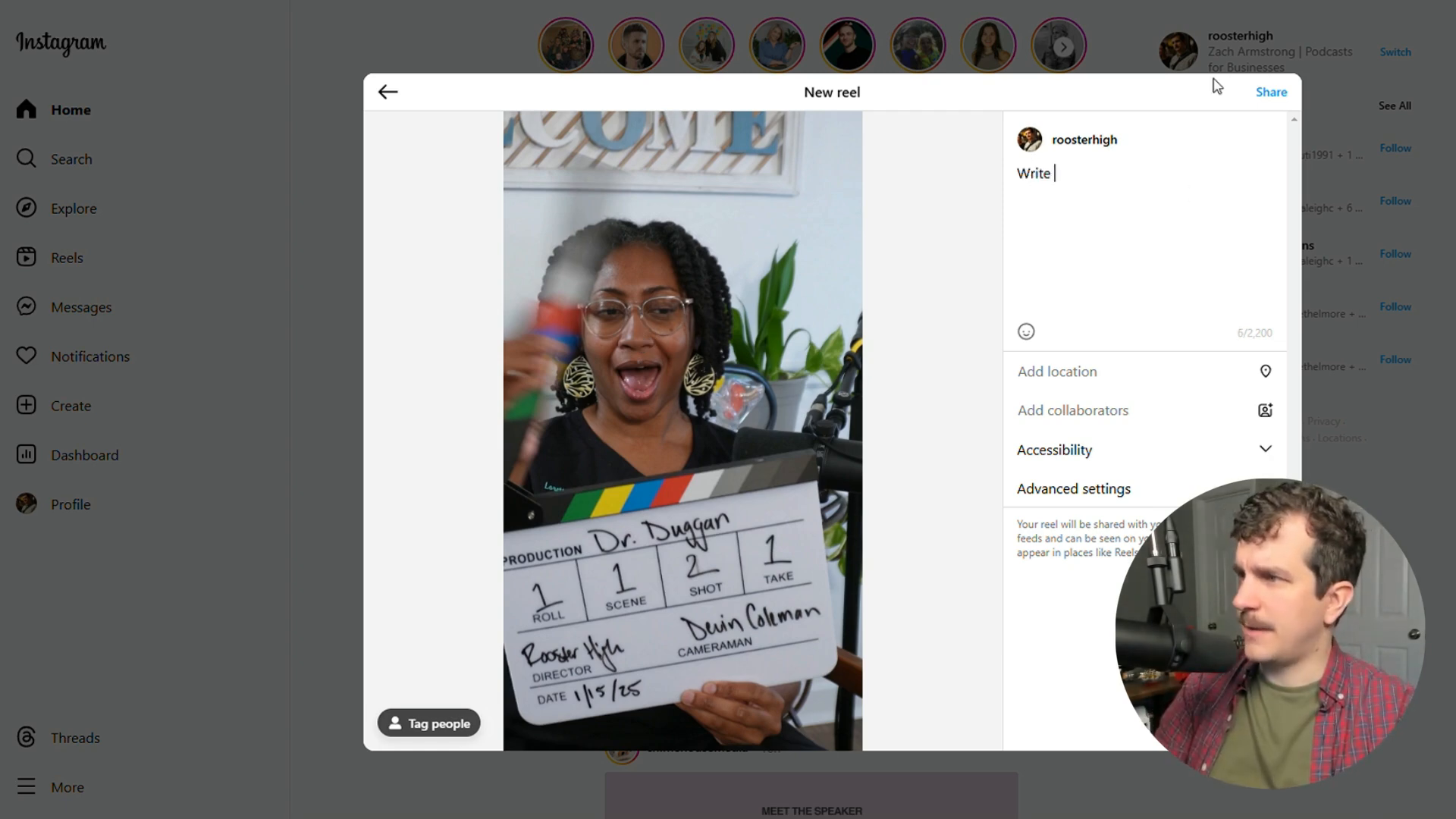
text(your caption here!)
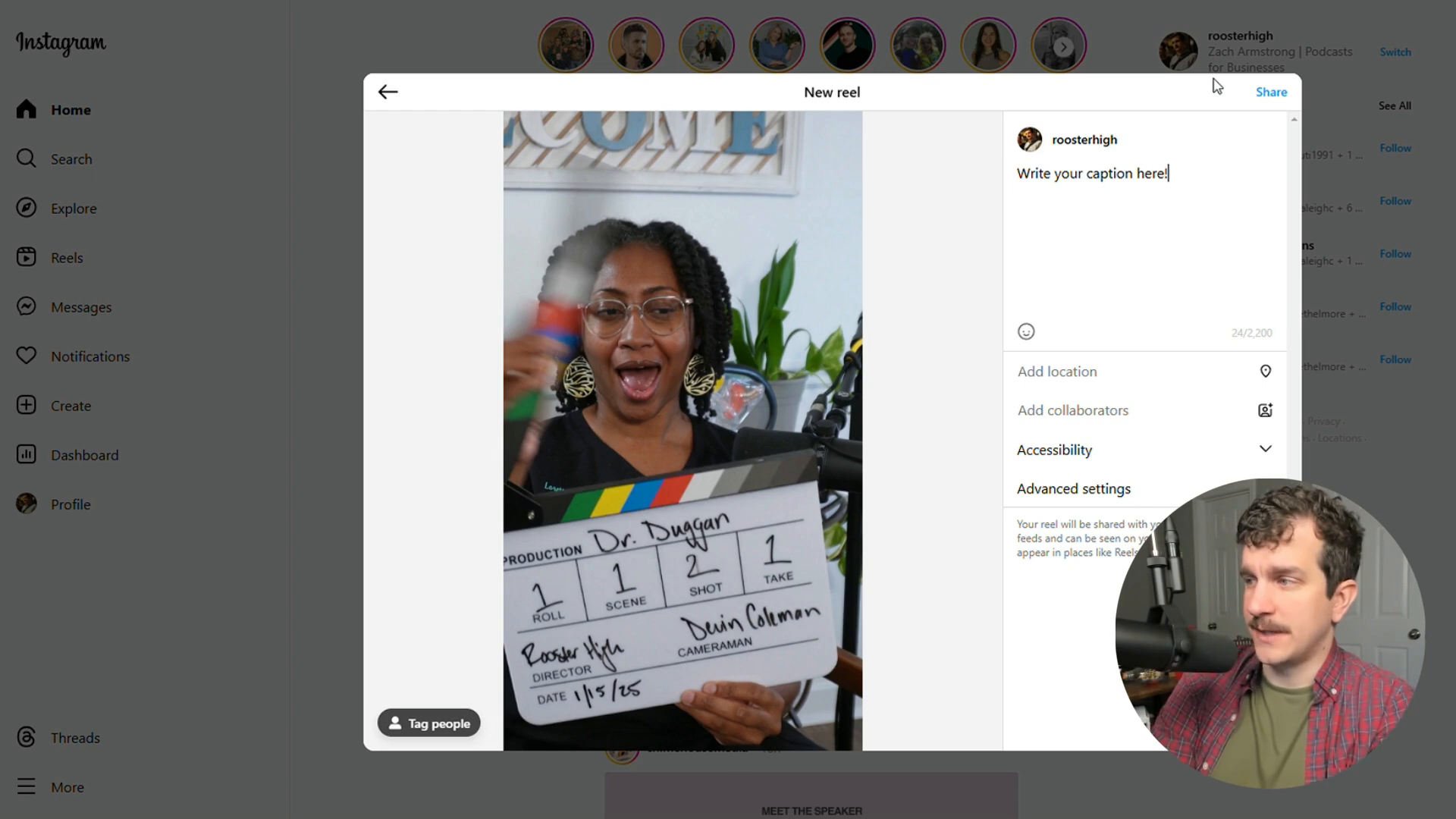
Search for "Athens," and set the reel's location to Athens, Georgia
click(1092, 376)
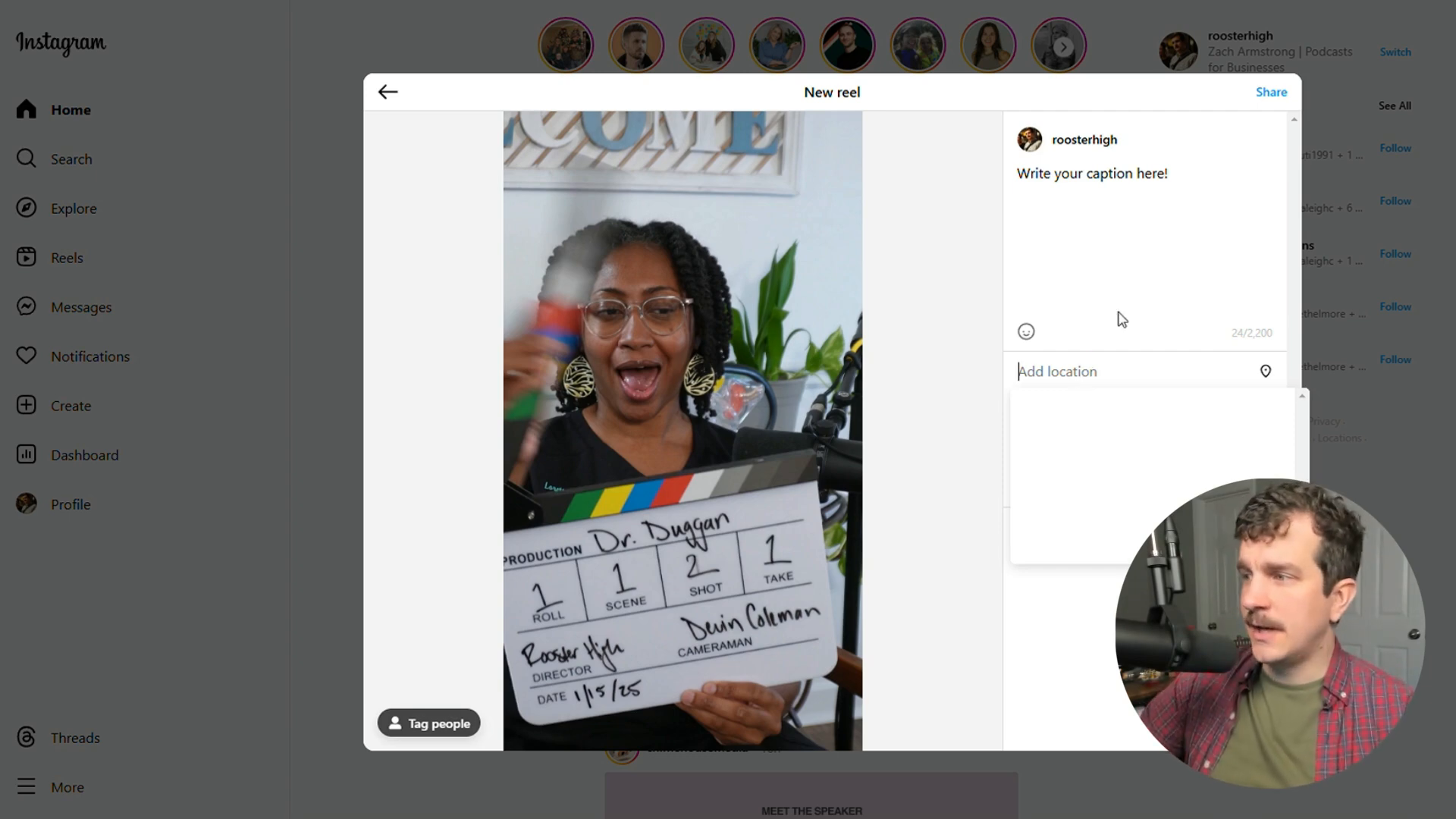
click(1119, 319)
click(1094, 369)
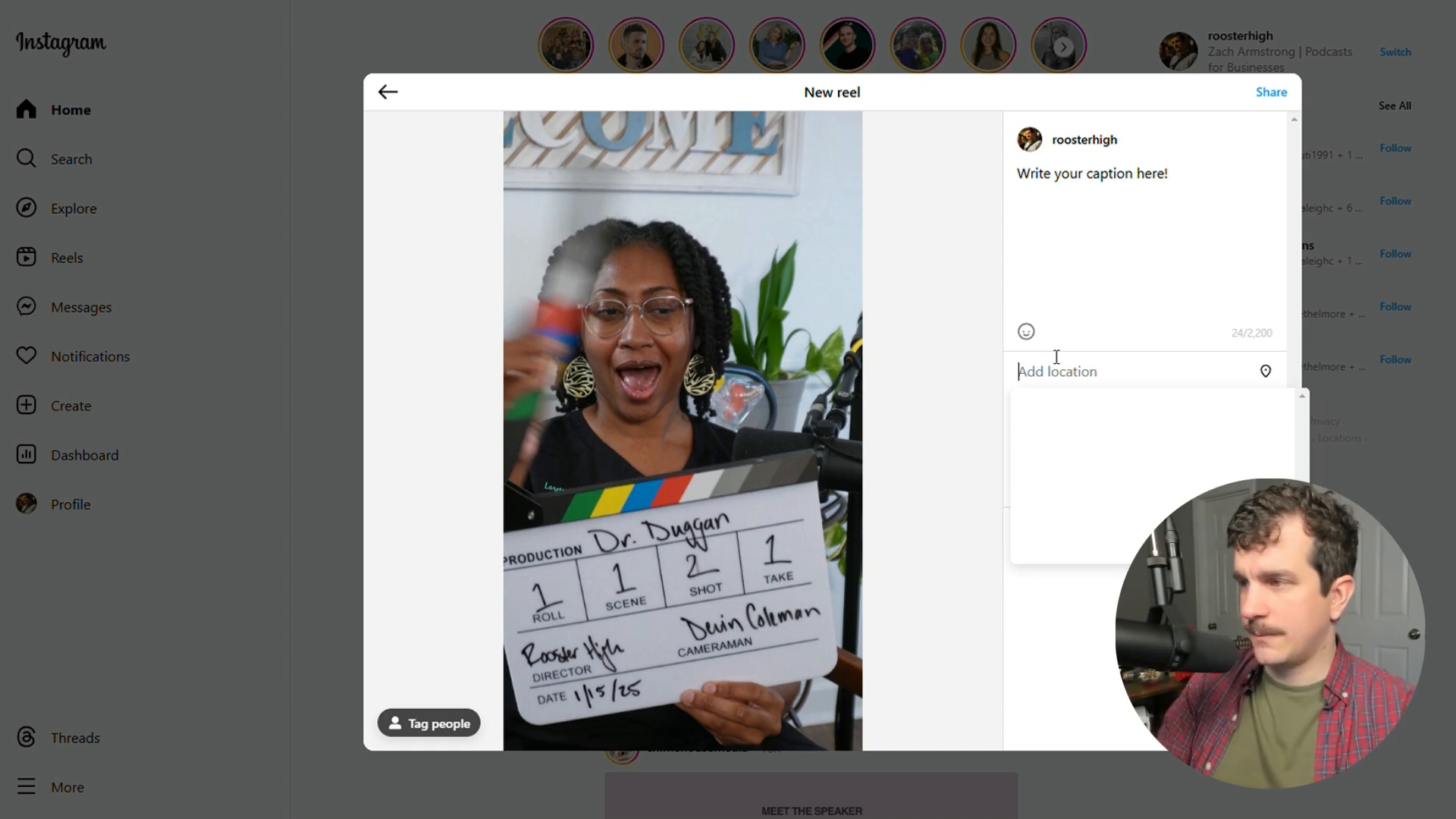
text(At)
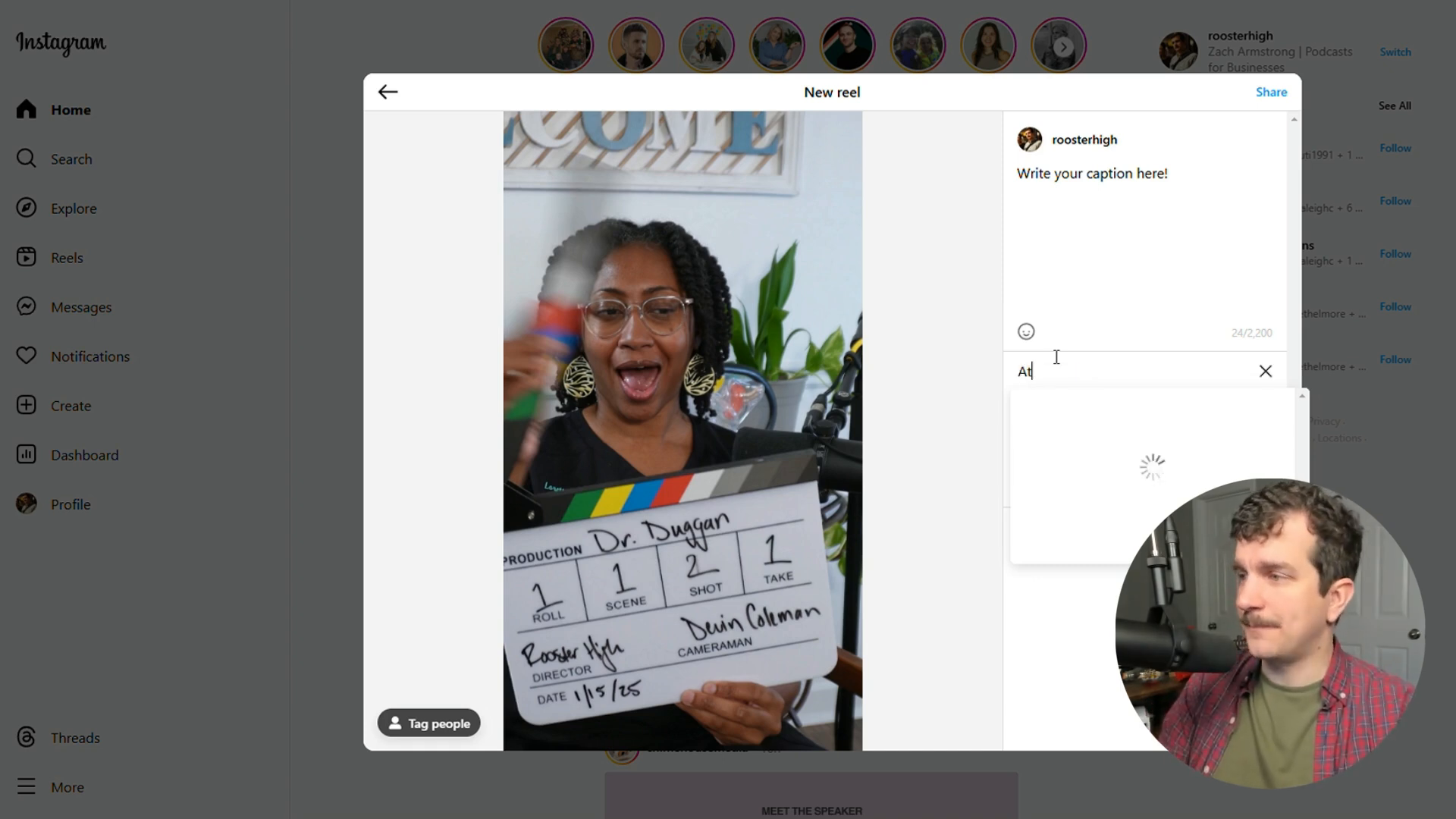
text(hens,)
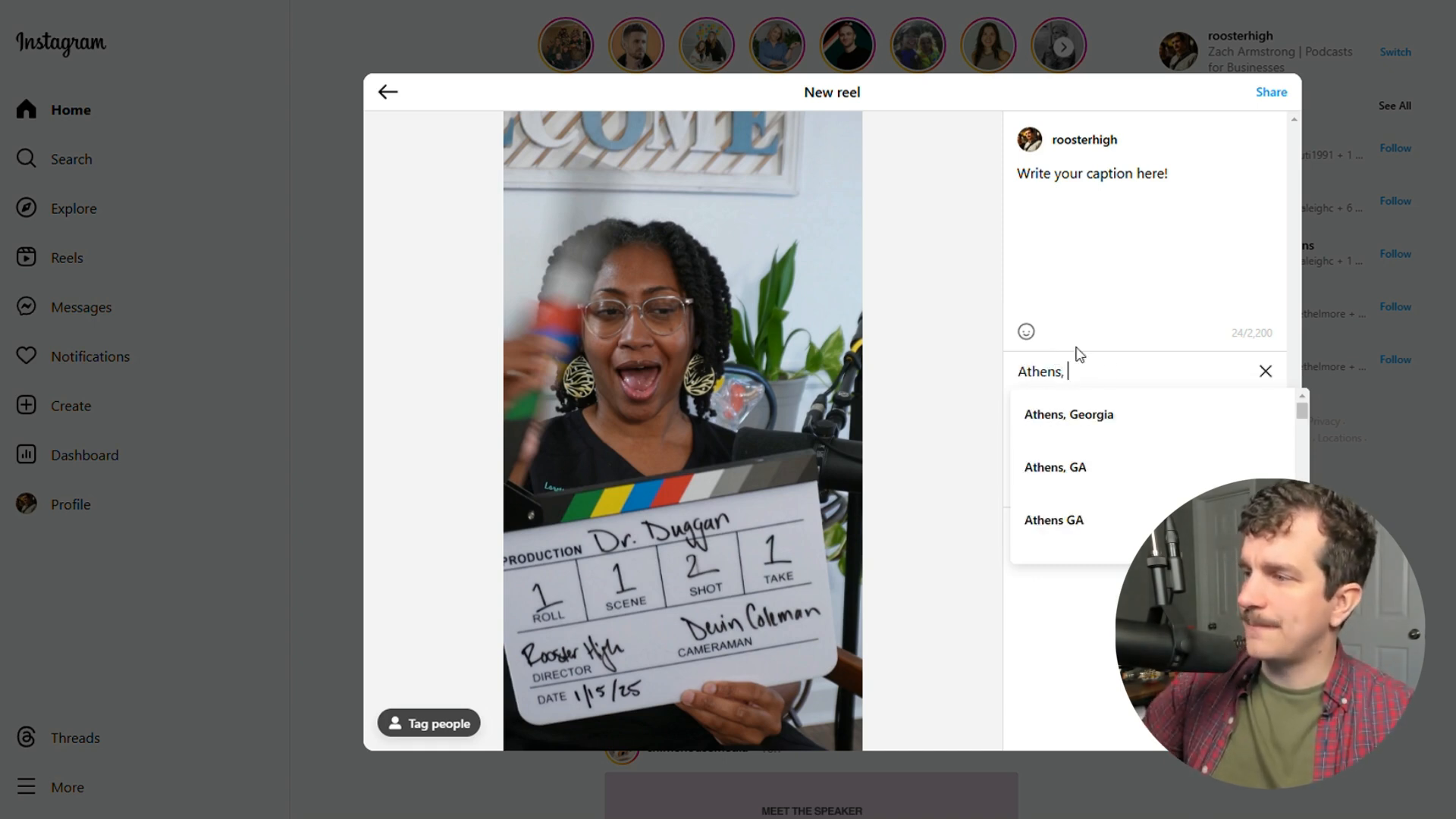
click(1109, 424)
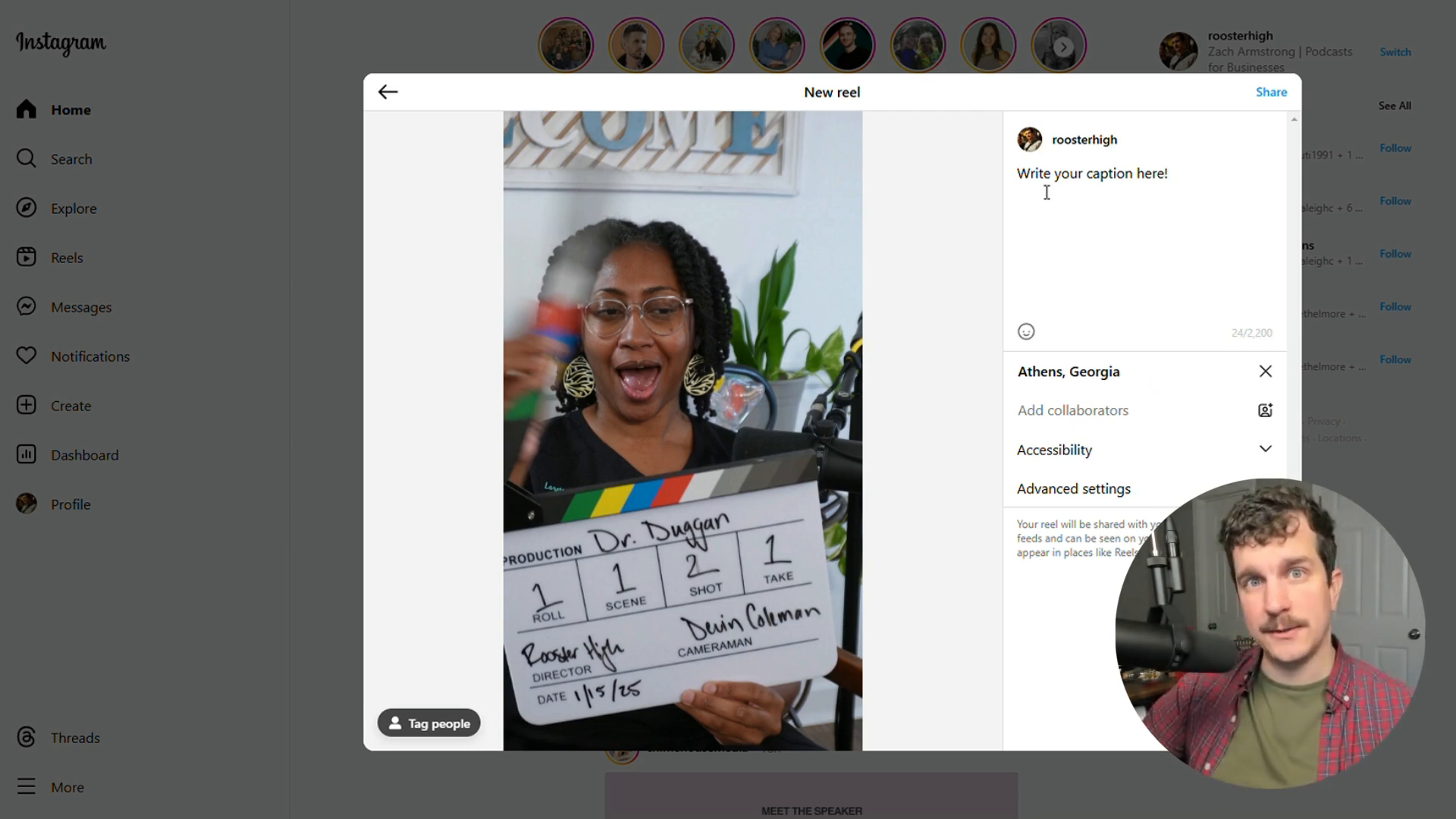
Search for the collaborator by first name and add the first matching account to the reel
click(1069, 407)
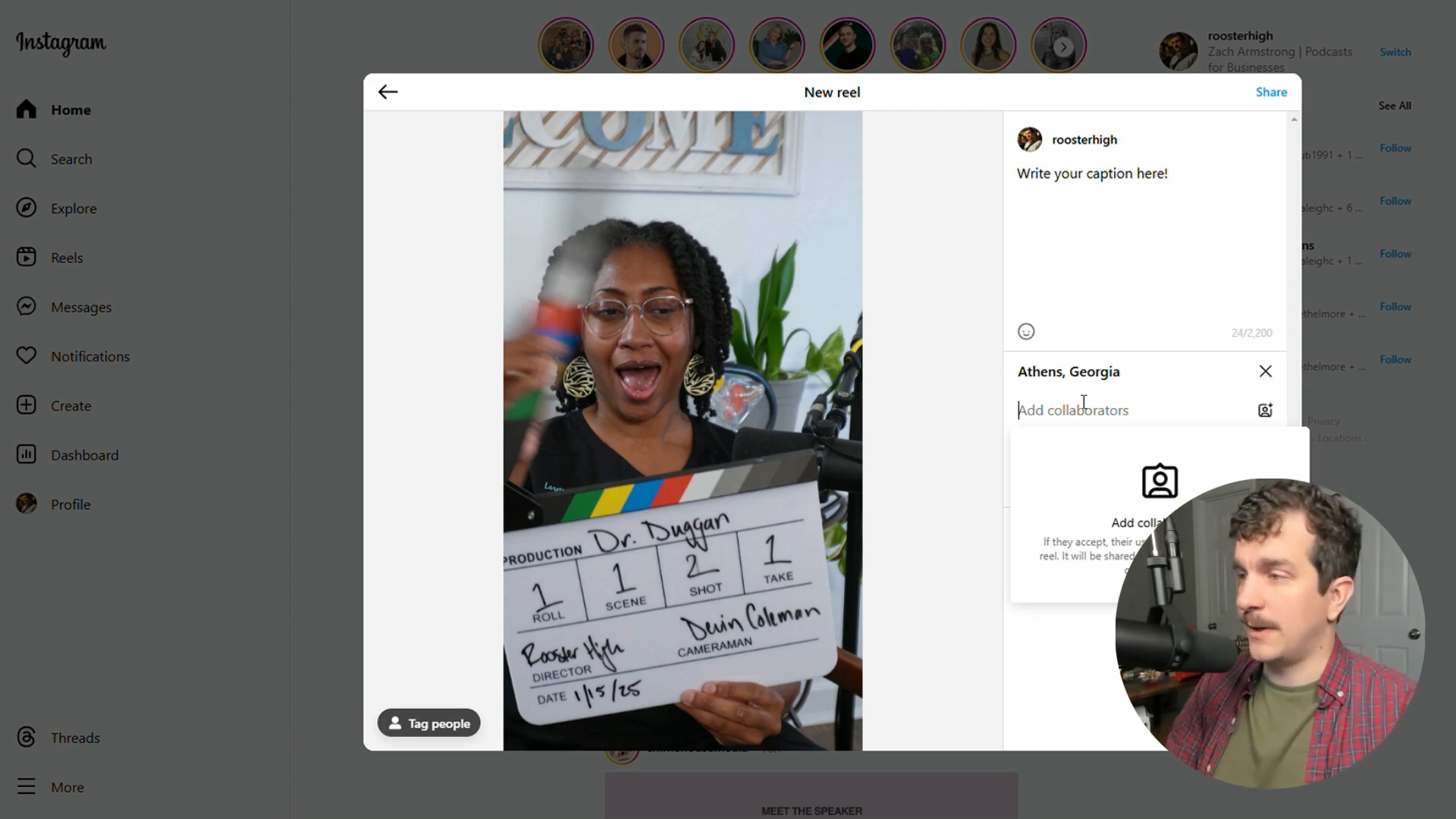
text(zach)
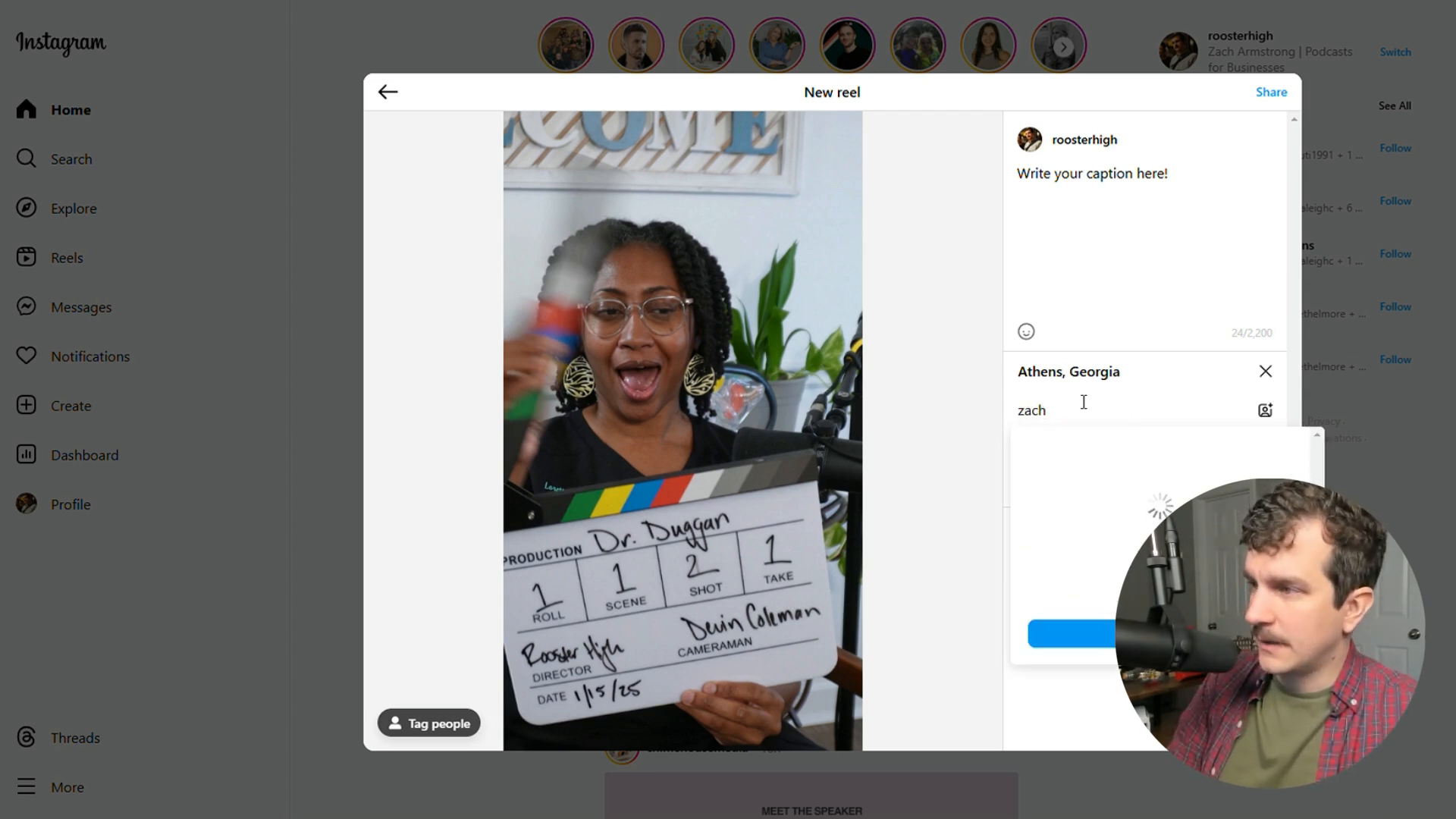
click(1114, 453)
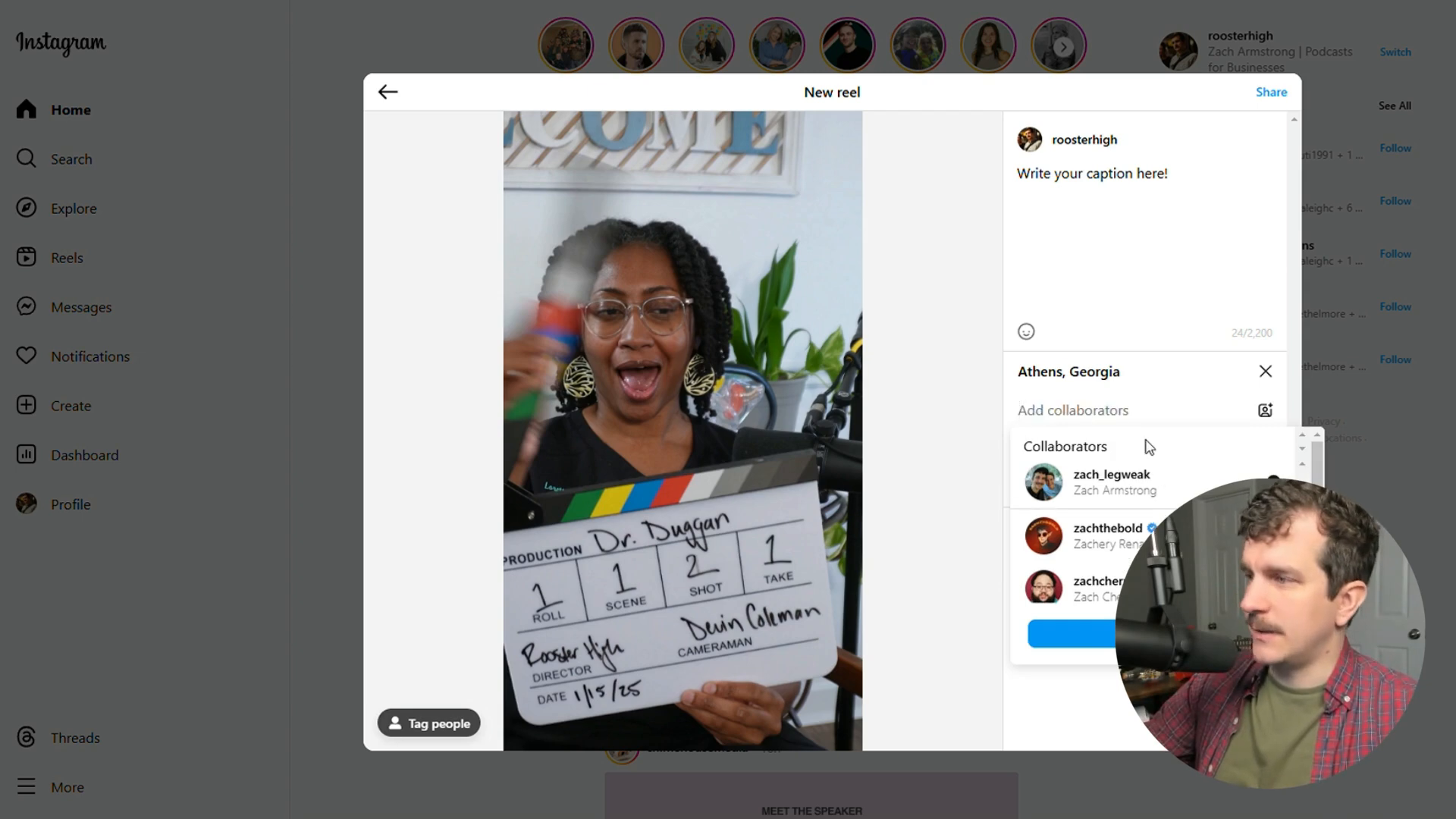
click(1090, 403)
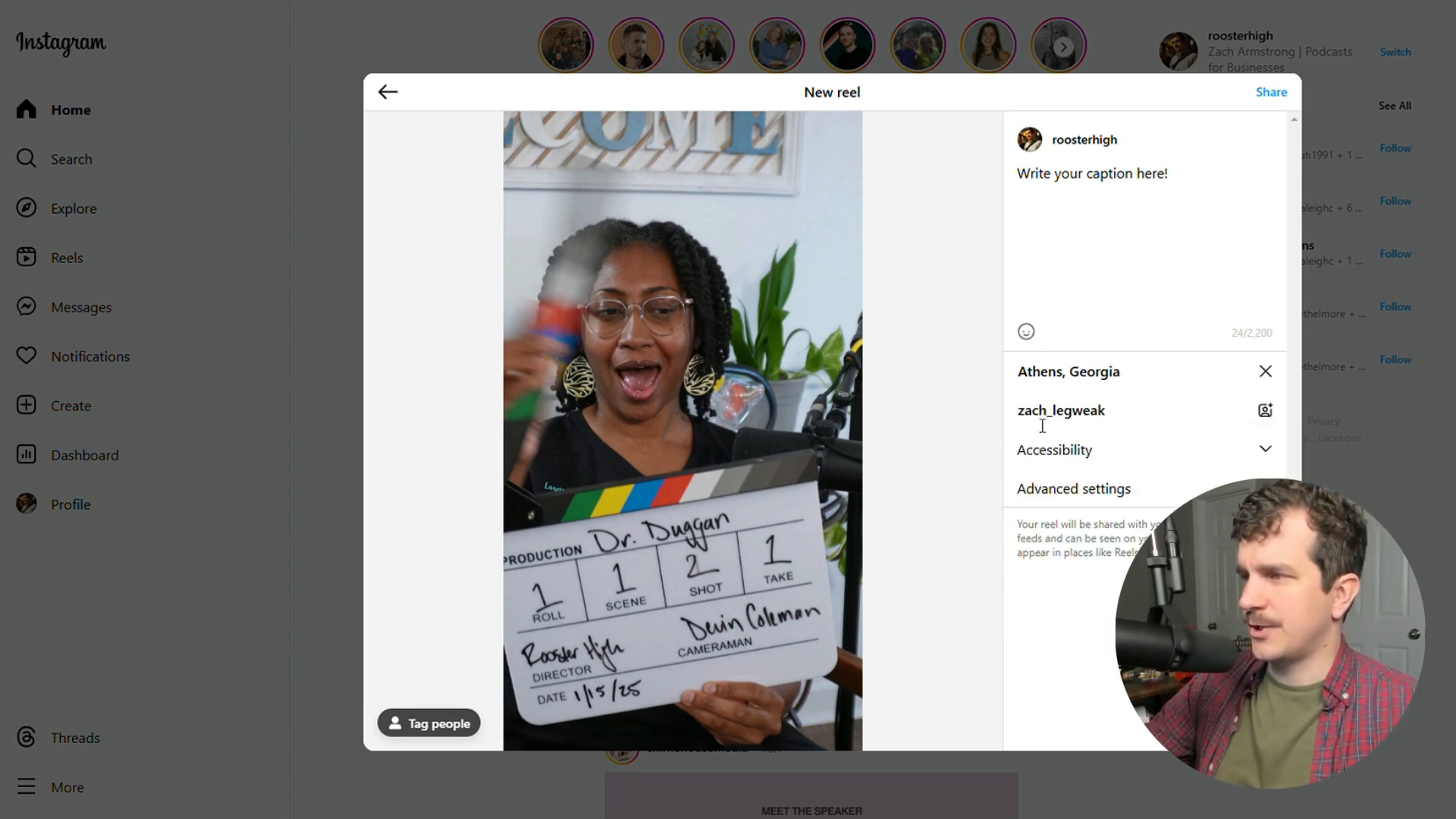
Write alt text for the reel in the accessibility options, giving the doctor's name followed by "uses a clapperboard."
click(1275, 451)
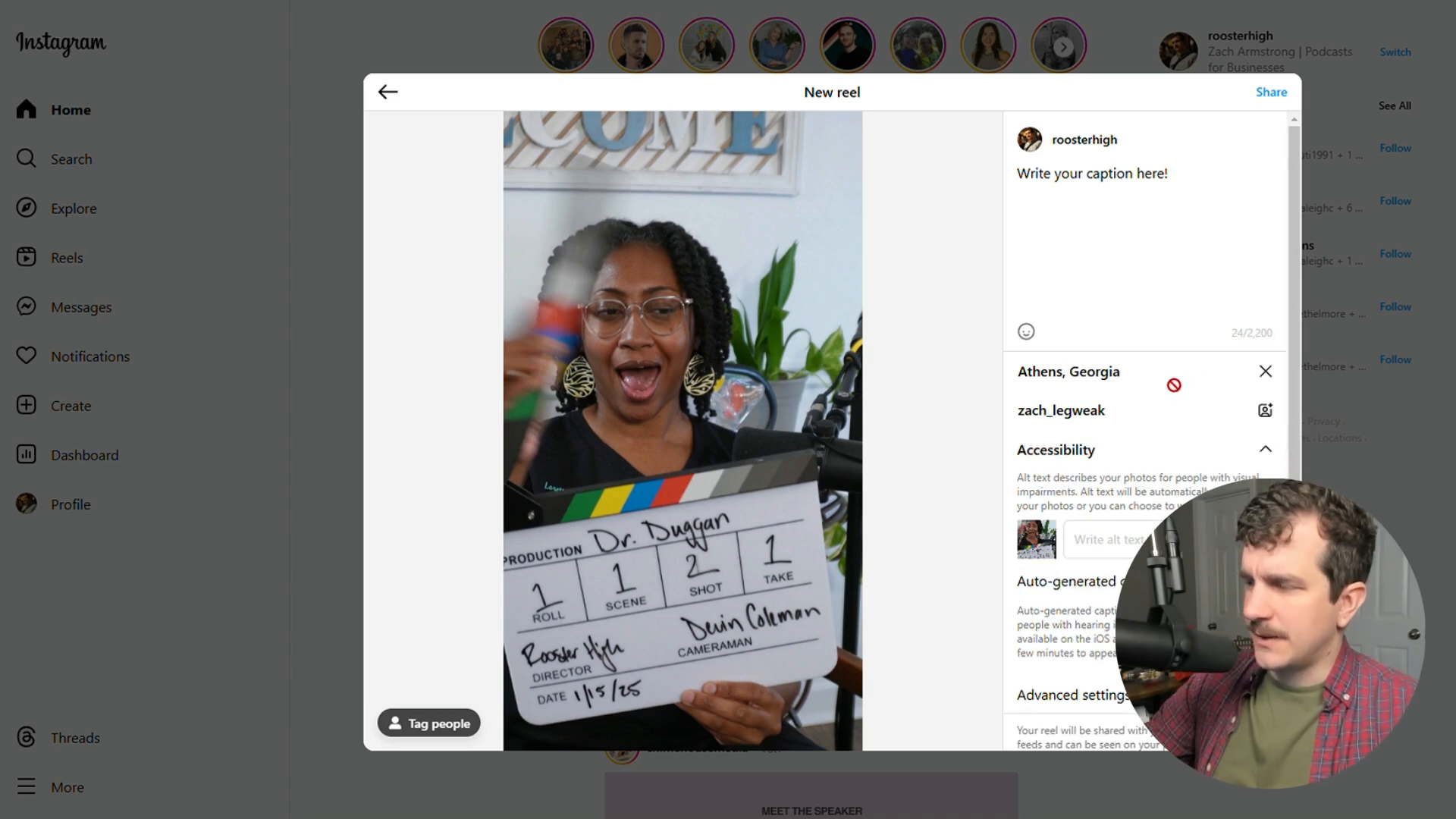
scroll(1173, 385, down, 2)
click(1109, 518)
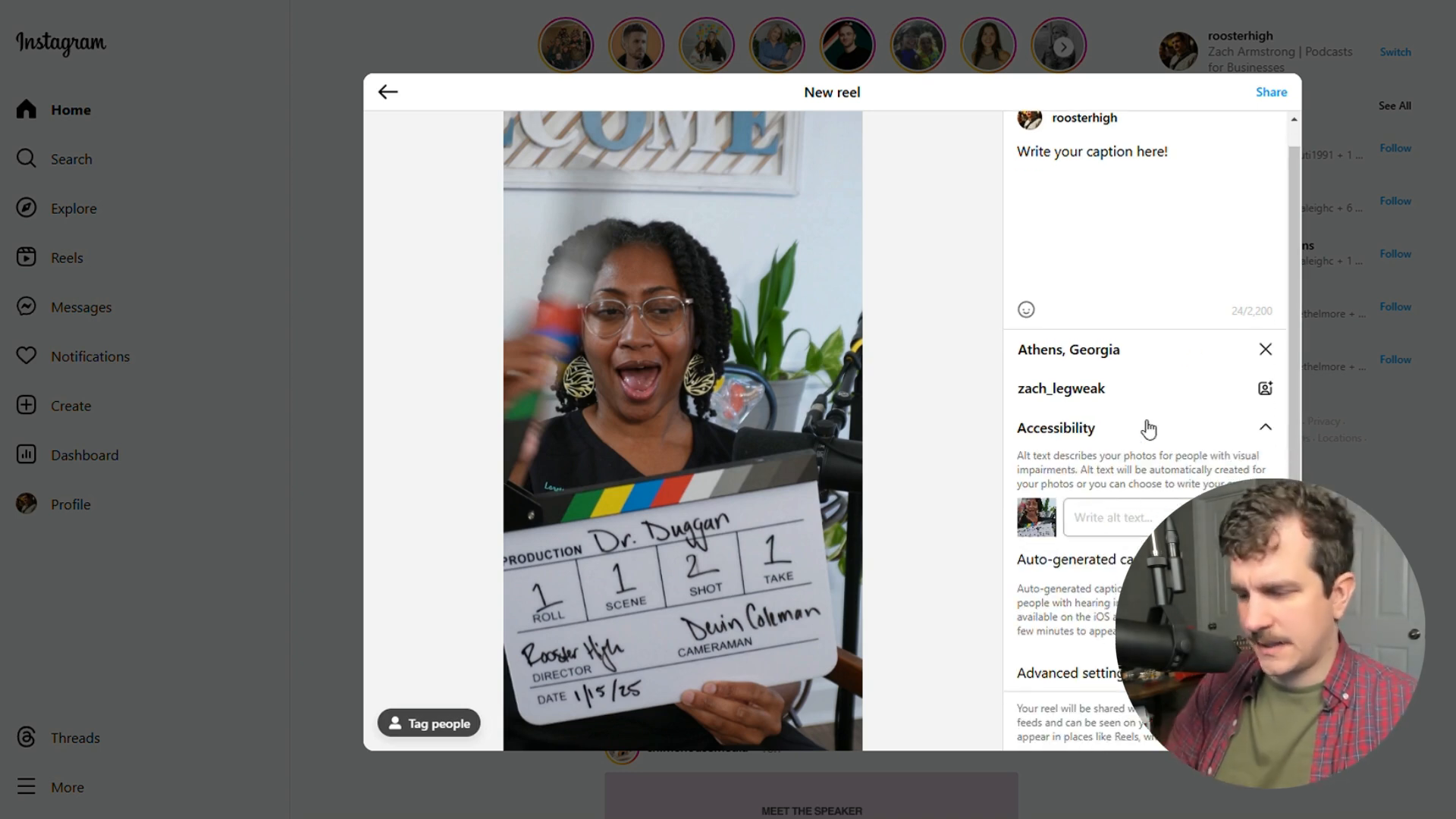
text(Dr.)
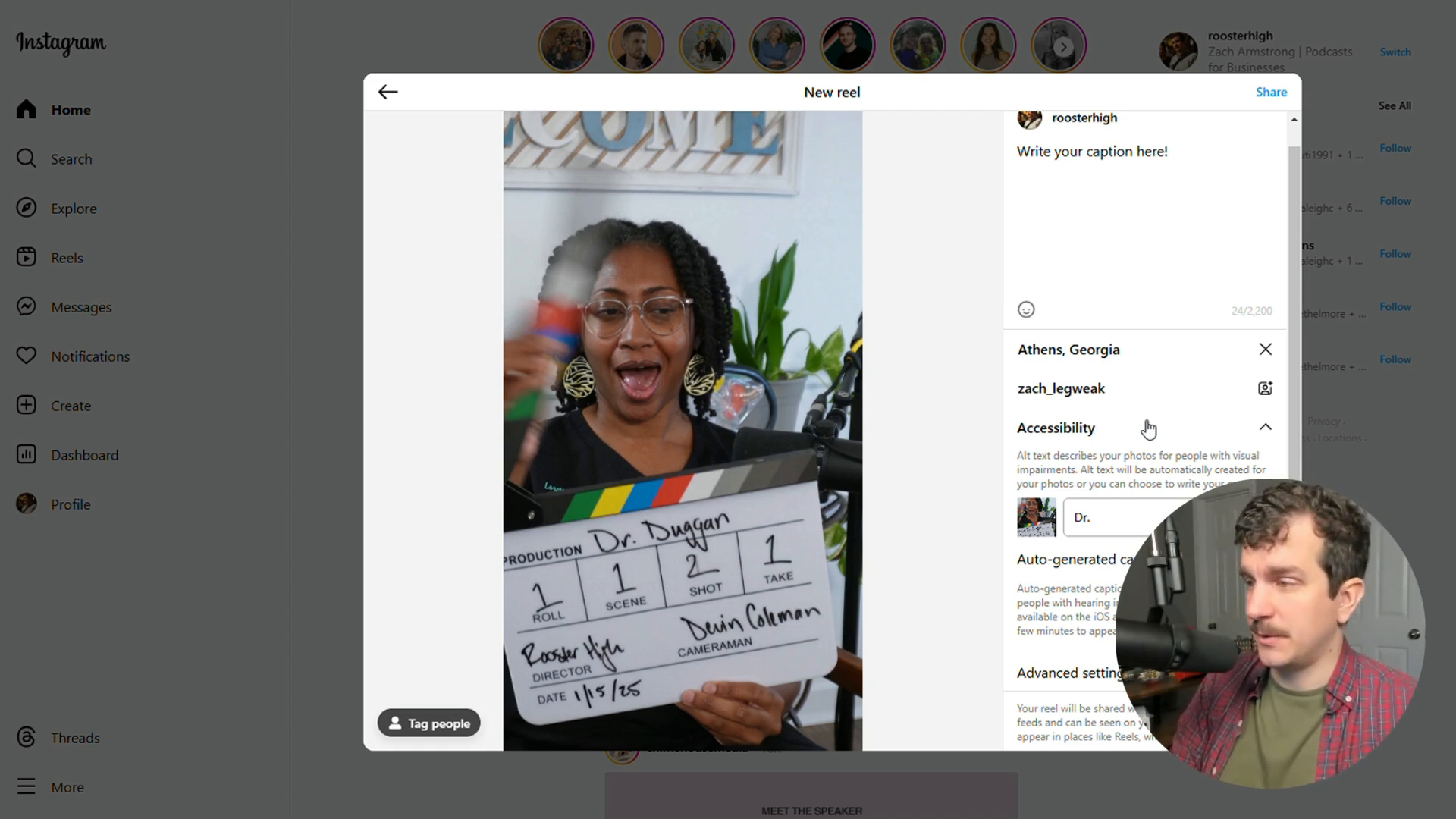
text(Duggan uses)
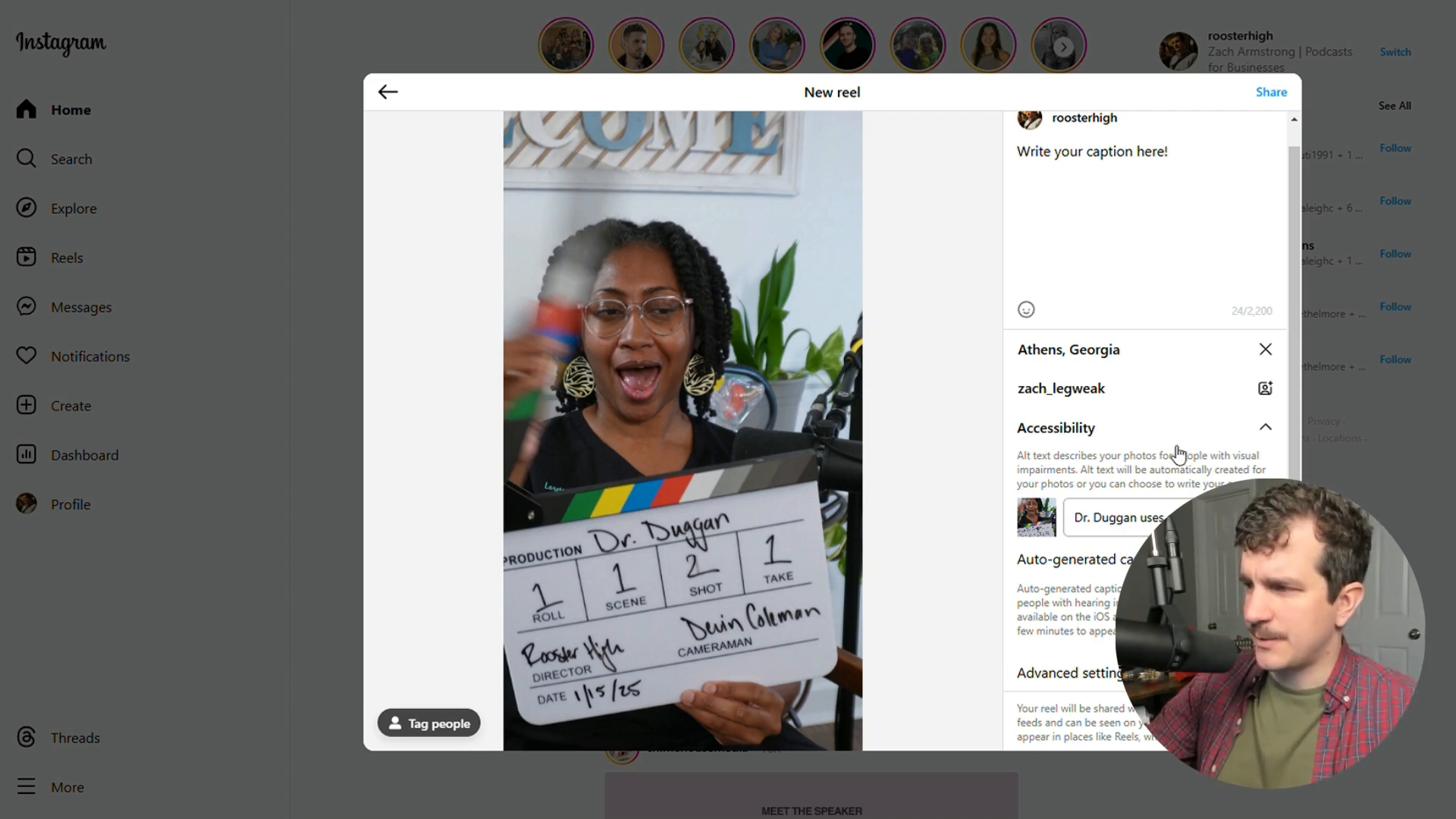
Review the reel's advanced settings for like counts and comments, and collapse the advanced and accessibility options
click(1264, 673)
scroll(1265, 673, down, 3)
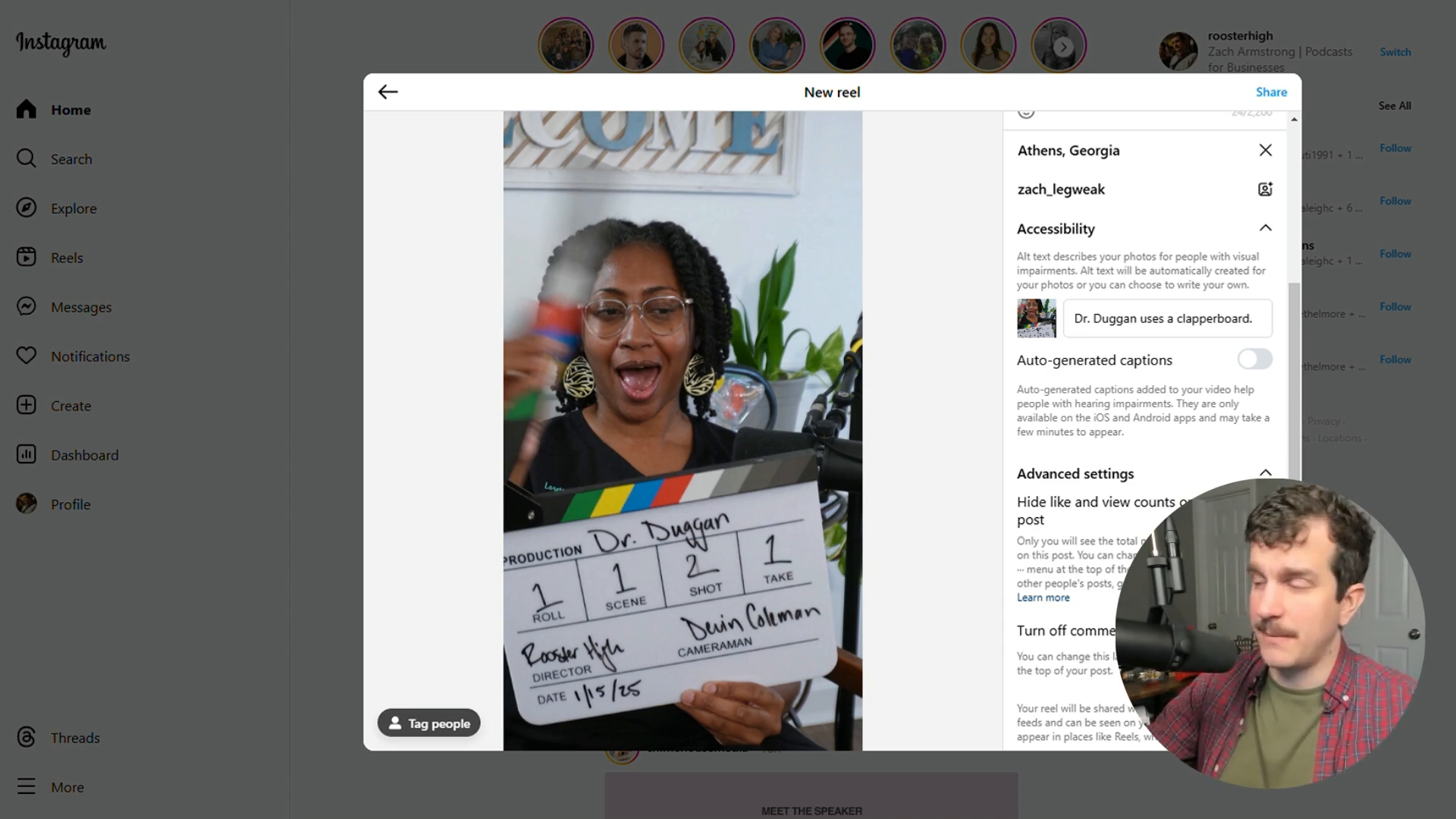
scroll(1258, 424, up, 3)
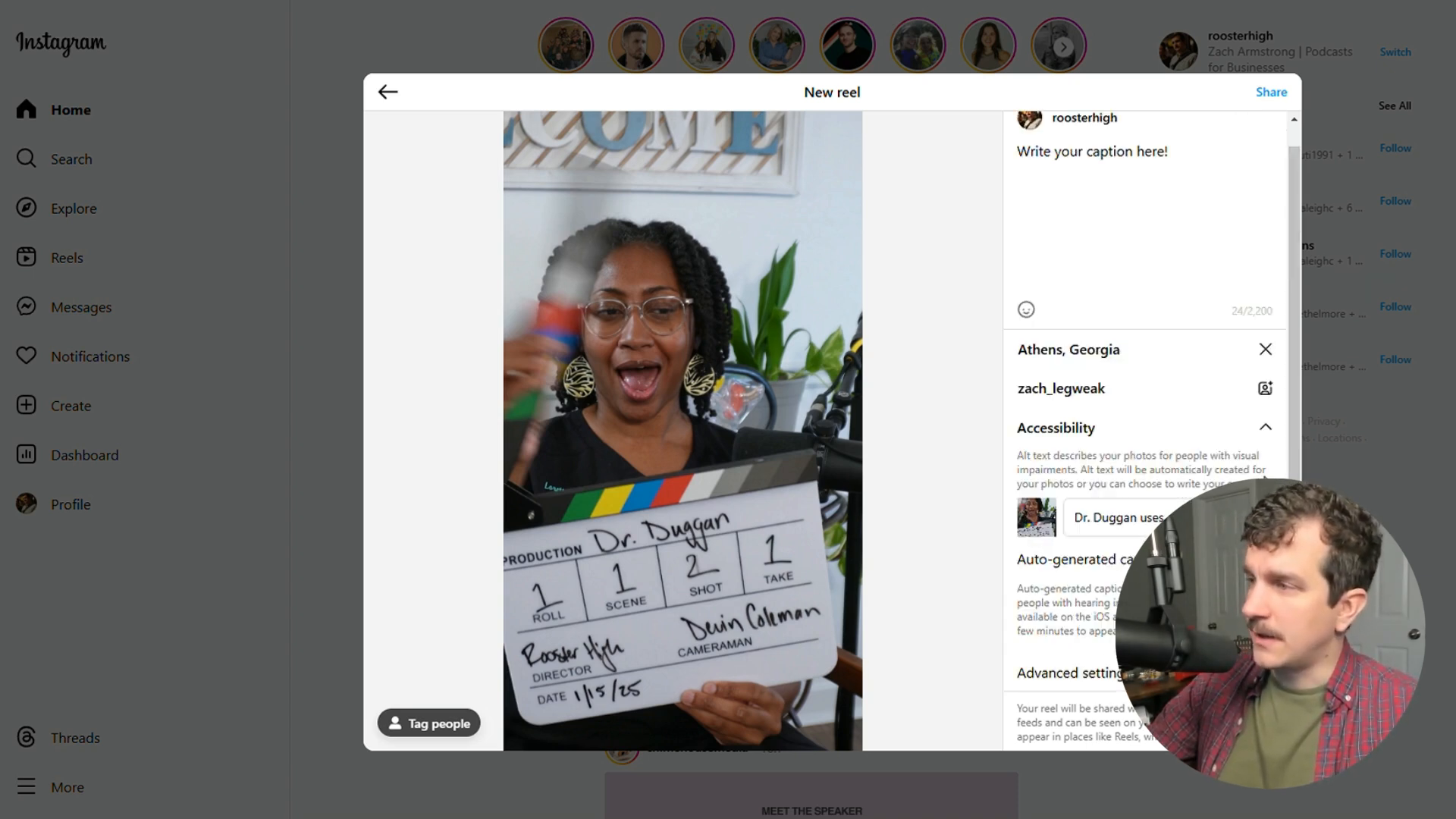
click(1253, 446)
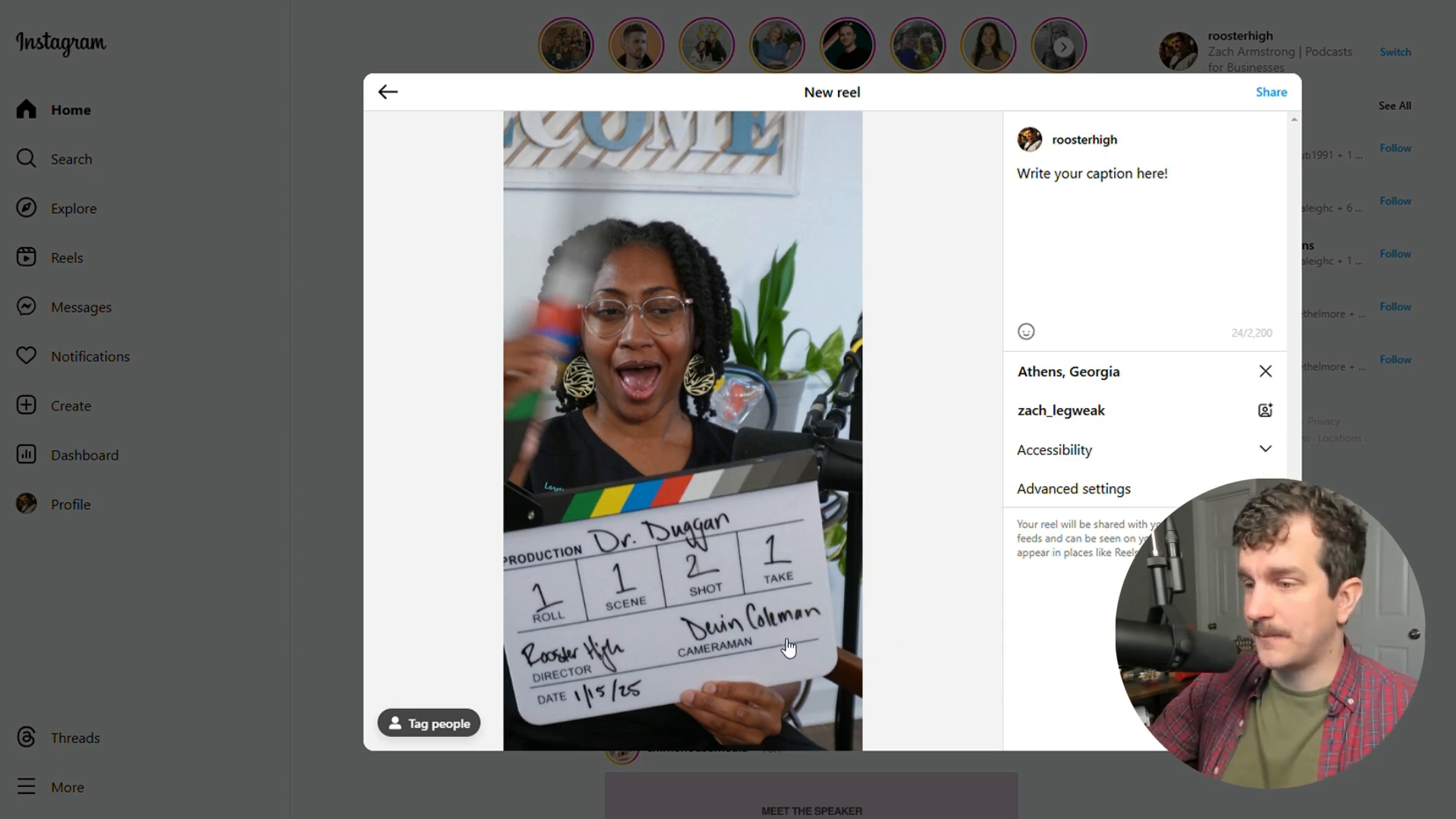